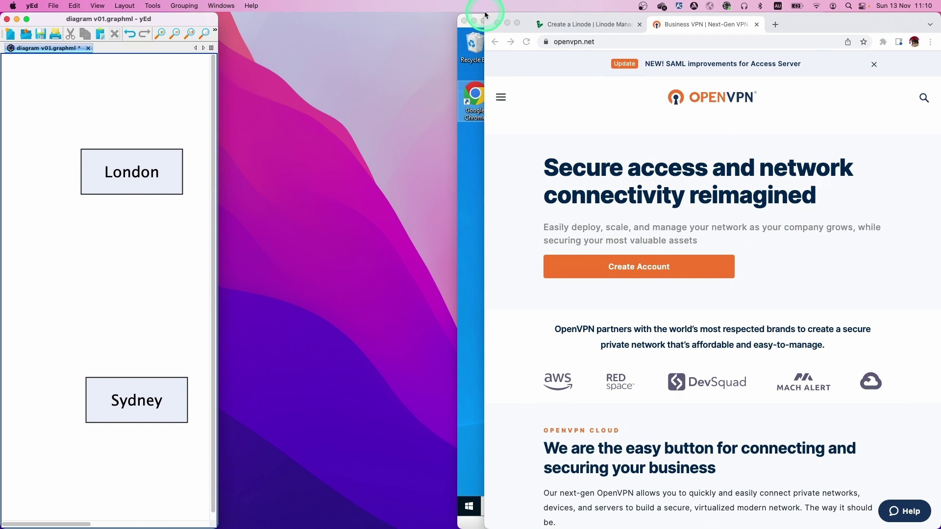
# Narrow the yEd diagram window so Chrome fits beside it.
pyautogui.moveTo(484, 11); pyautogui.dragTo(261, 8)
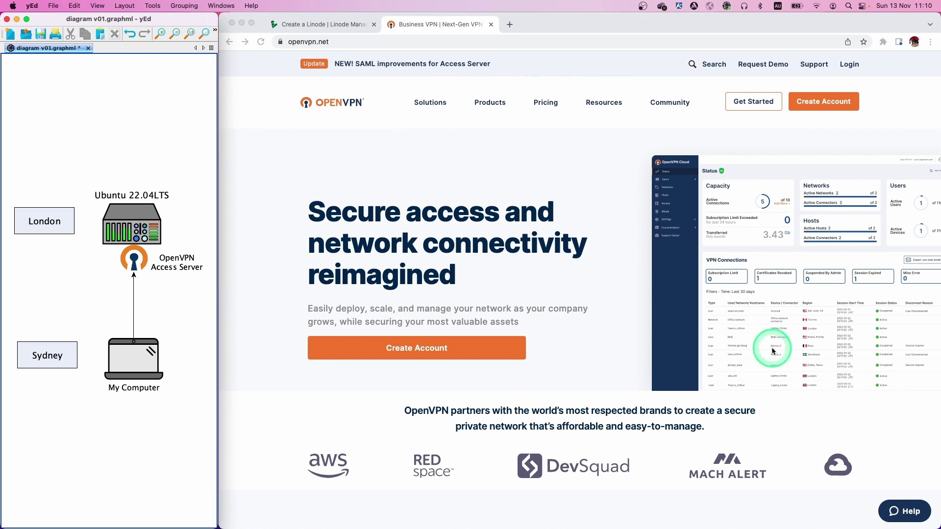
# Switch to Linode Manager and start creating a new Linode.
pyautogui.click(294, 27)
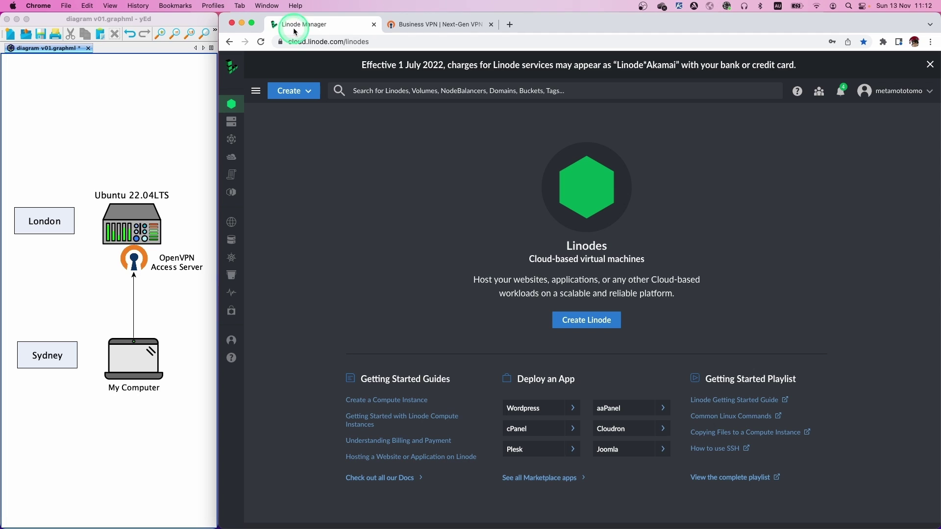
pyautogui.click(343, 47)
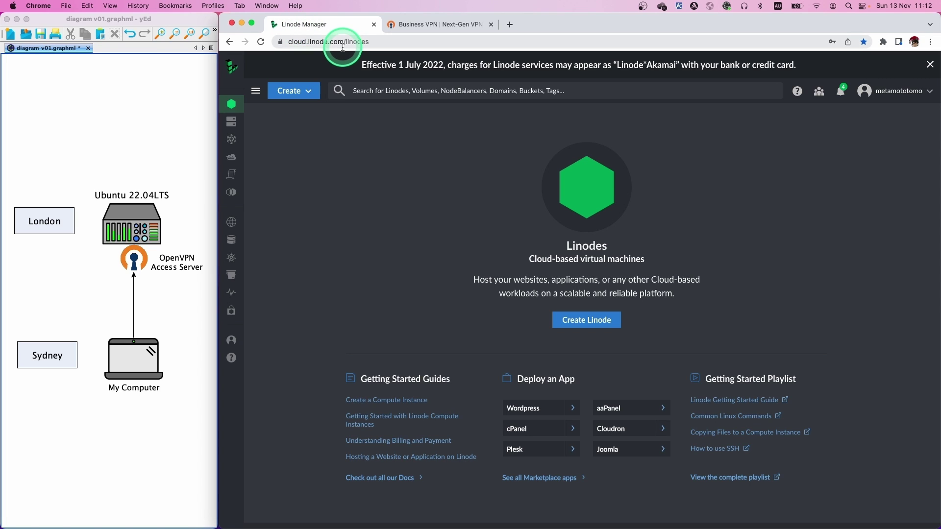
pyautogui.click(441, 171)
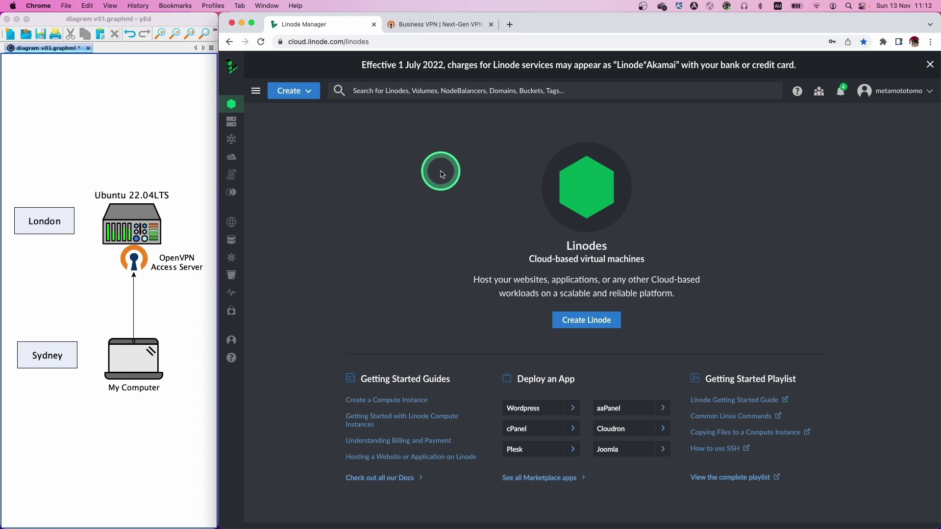
pyautogui.click(310, 96)
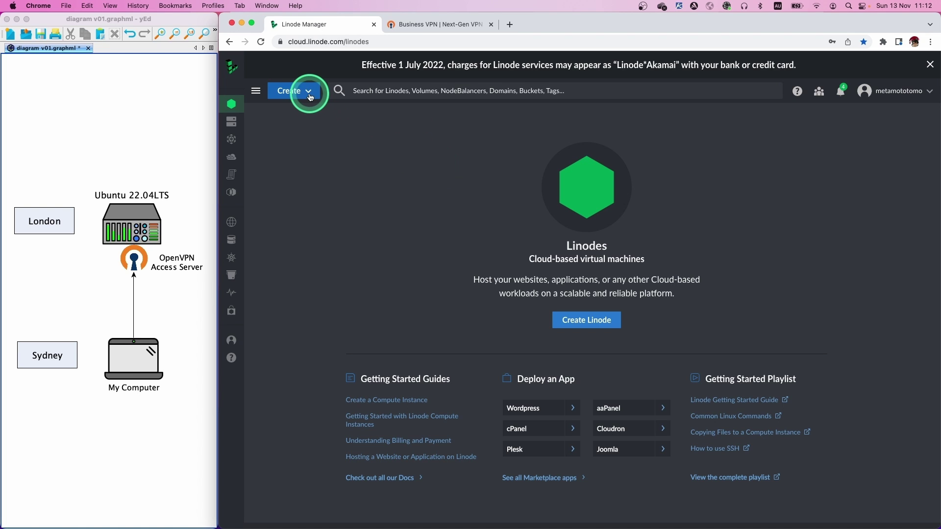
pyautogui.click(310, 114)
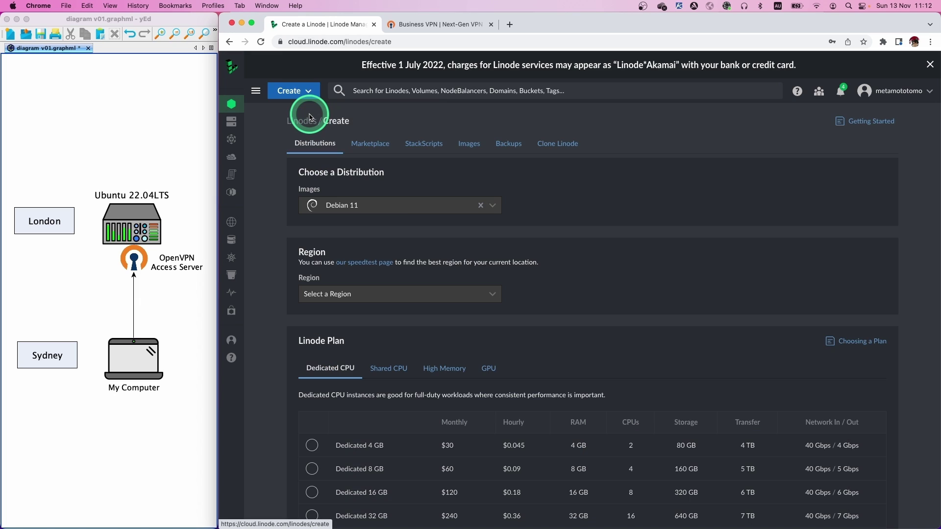
# Choose the Ubuntu 22.04 LTS image and the London, UK region.
pyautogui.click(390, 205)
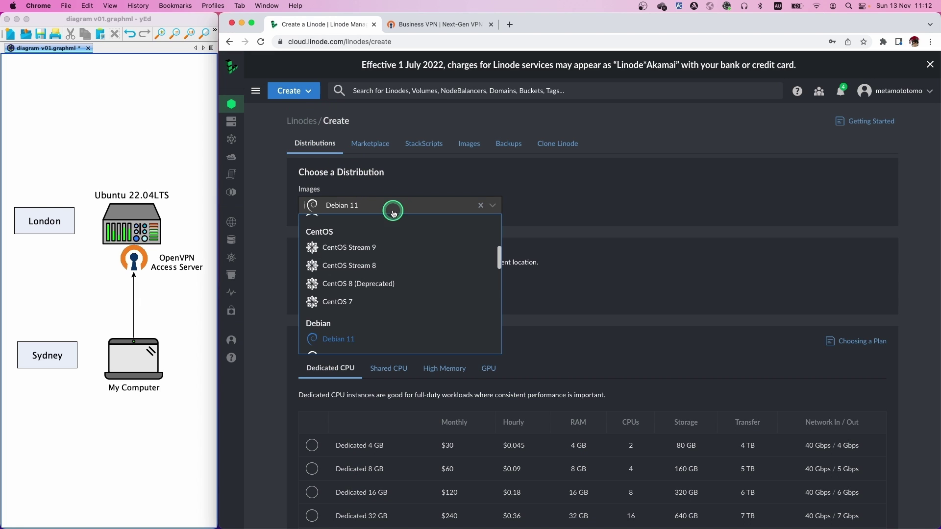
pyautogui.scroll(-10, 387, 294)
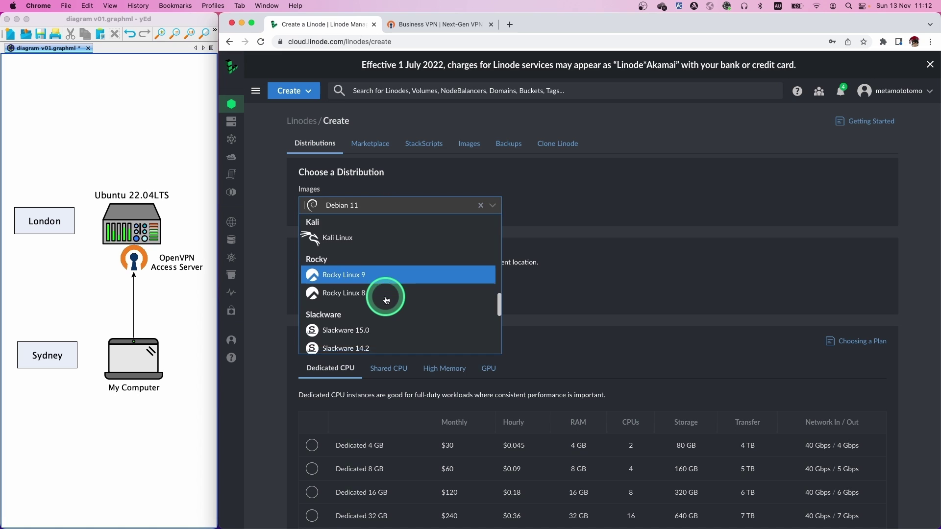
pyautogui.scroll(-3, 387, 297)
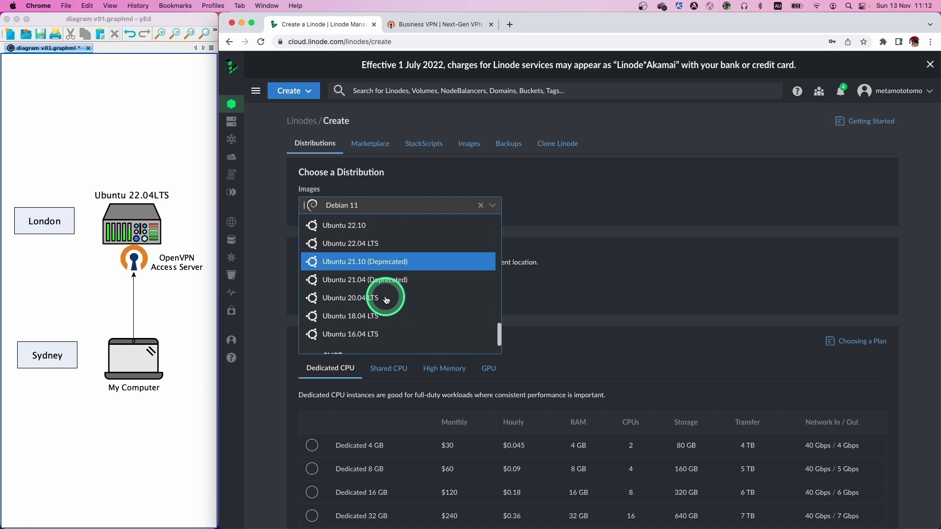
pyautogui.click(371, 247)
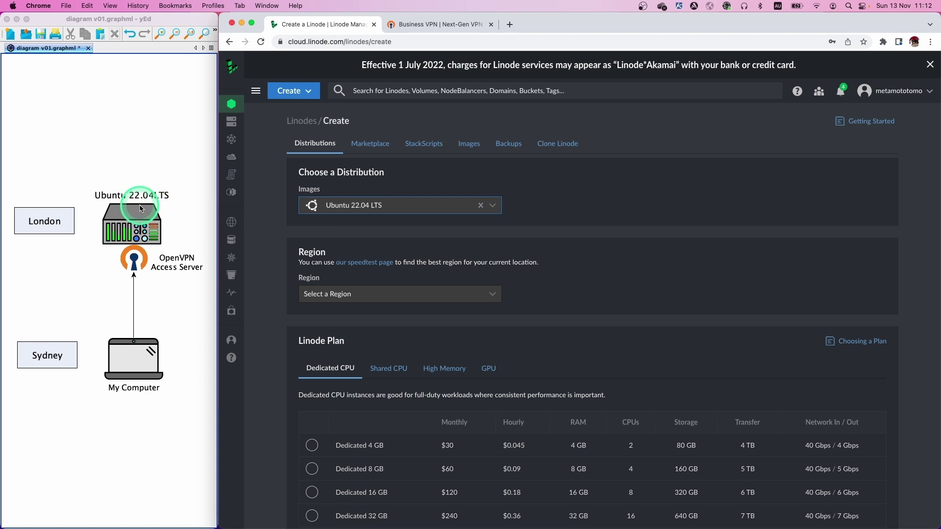
pyautogui.click(368, 294)
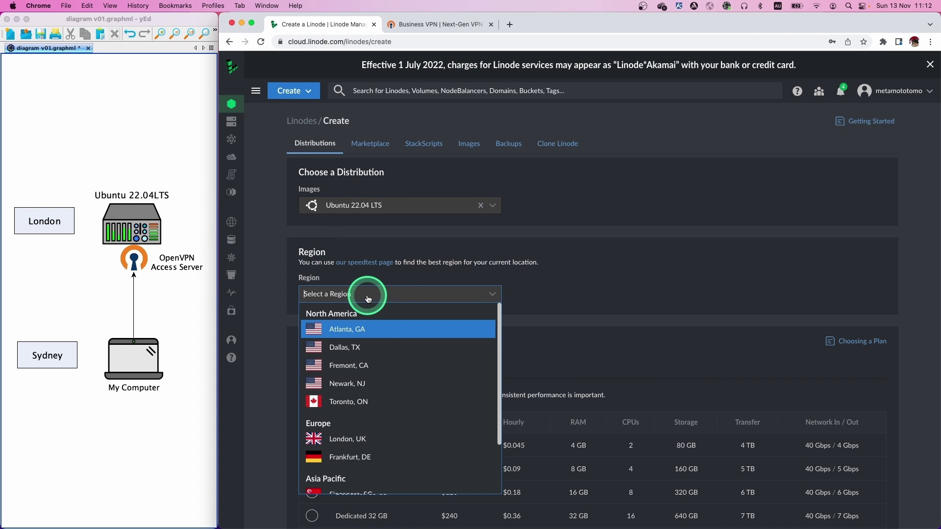
pyautogui.click(378, 439)
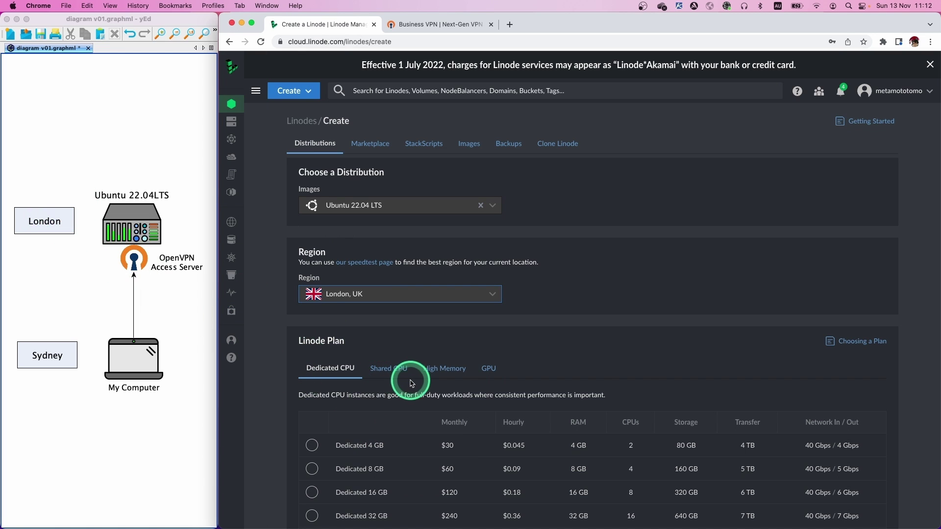
# Select the Shared CPU Linode 2 GB plan.
pyautogui.scroll(-3, 420, 347)
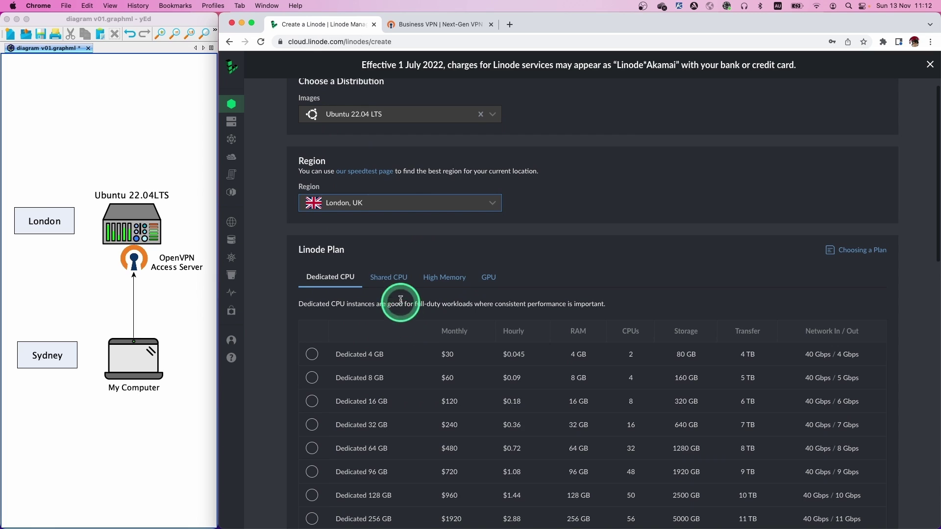
pyautogui.click(399, 283)
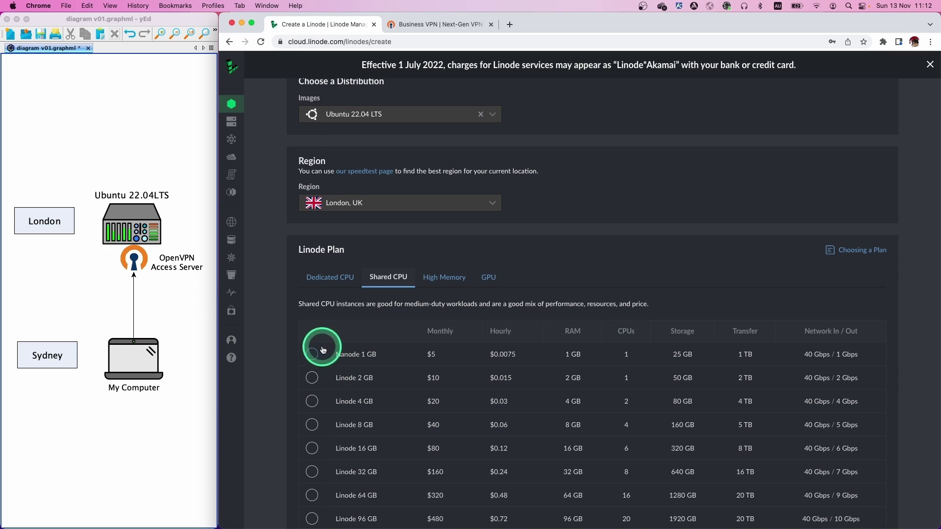
pyautogui.click(312, 378)
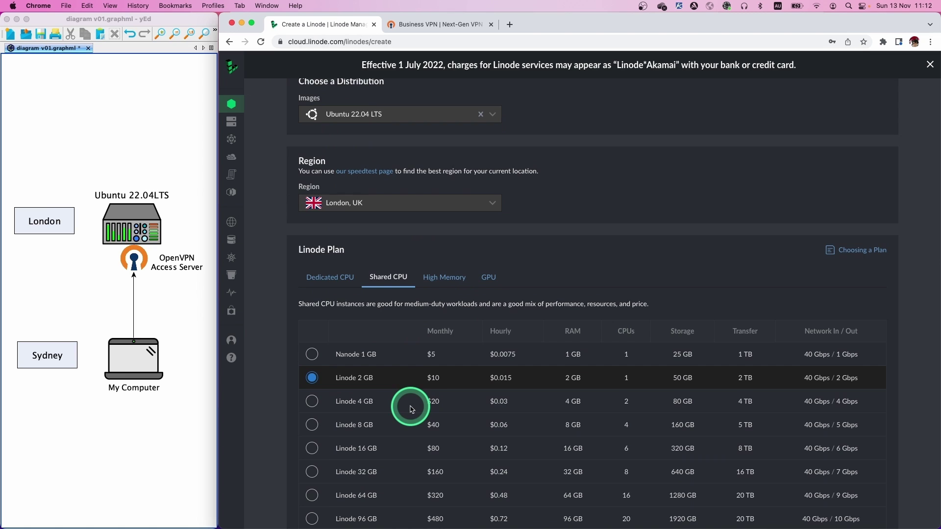
# Enter a root password and attach the saved SSH key.
pyautogui.scroll(-5, 411, 409)
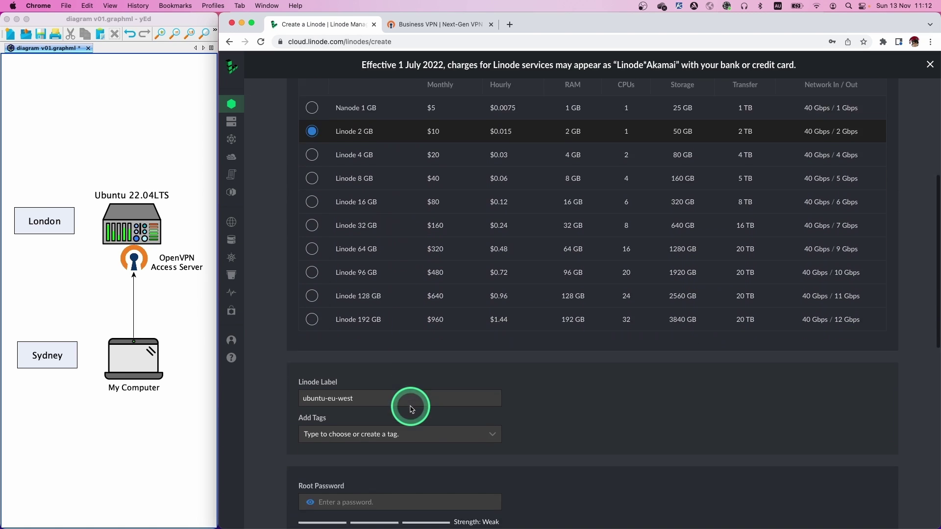
pyautogui.scroll(-2, 411, 409)
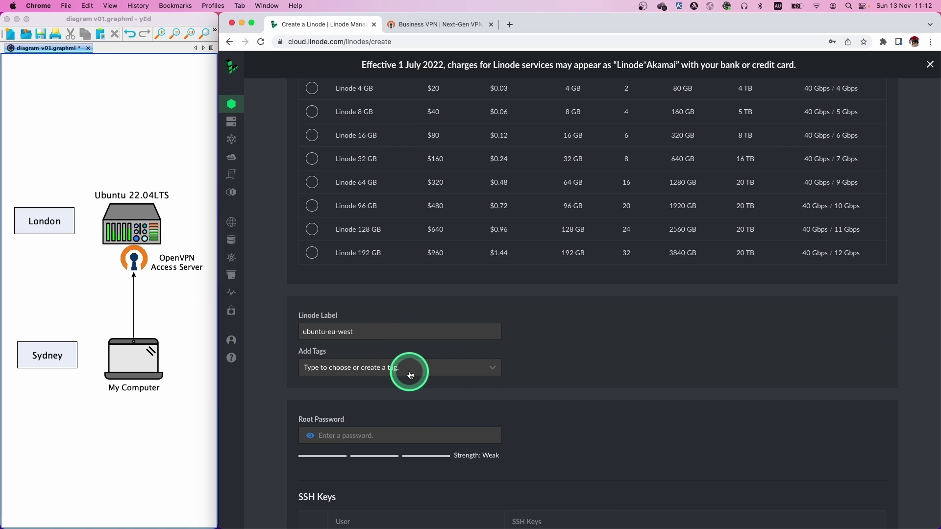
pyautogui.scroll(-2, 414, 382)
pyautogui.click(406, 382)
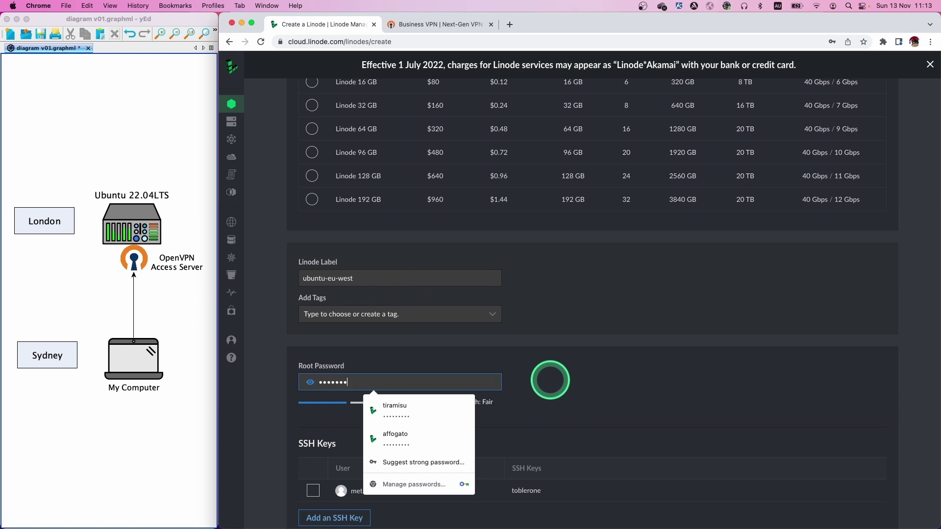
pyautogui.click(362, 486)
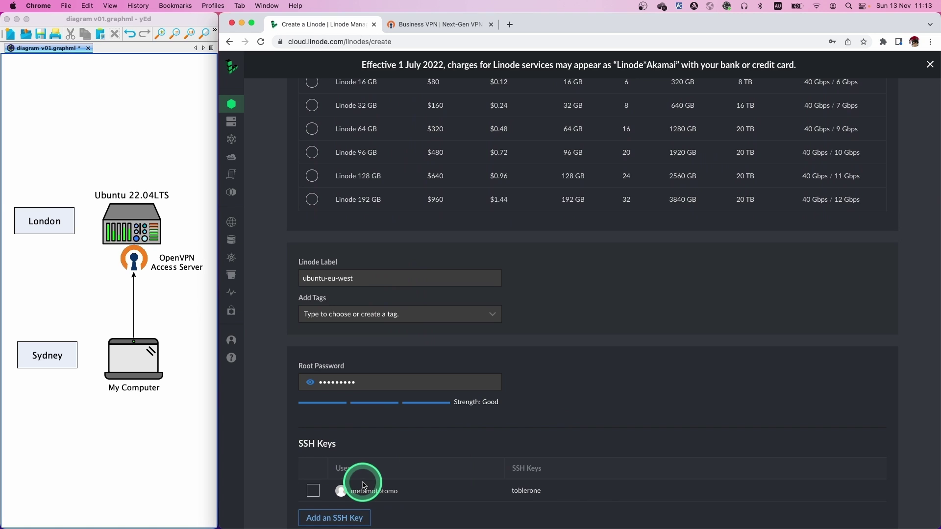
pyautogui.click(320, 493)
pyautogui.click(316, 493)
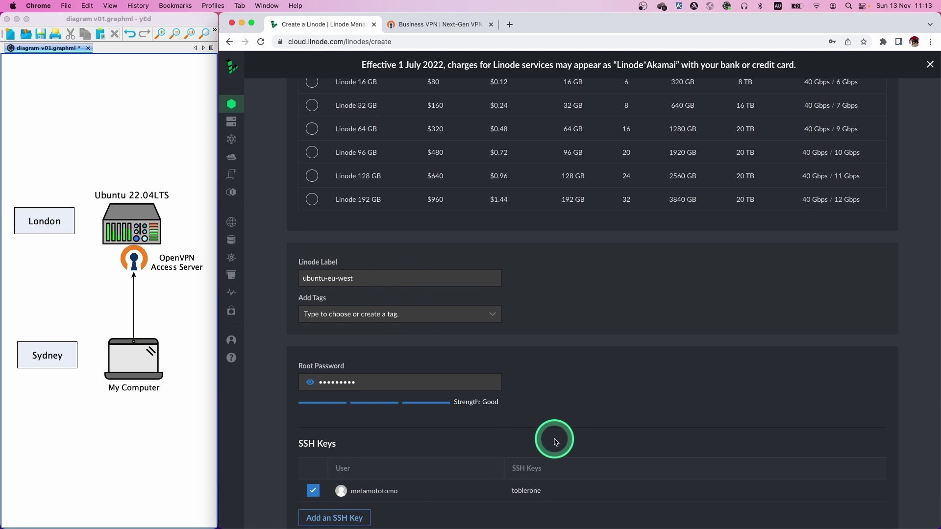
# Accept the privacy and data transfer terms and create the Linode.
pyautogui.scroll(-5, 555, 439)
pyautogui.scroll(-10, 555, 441)
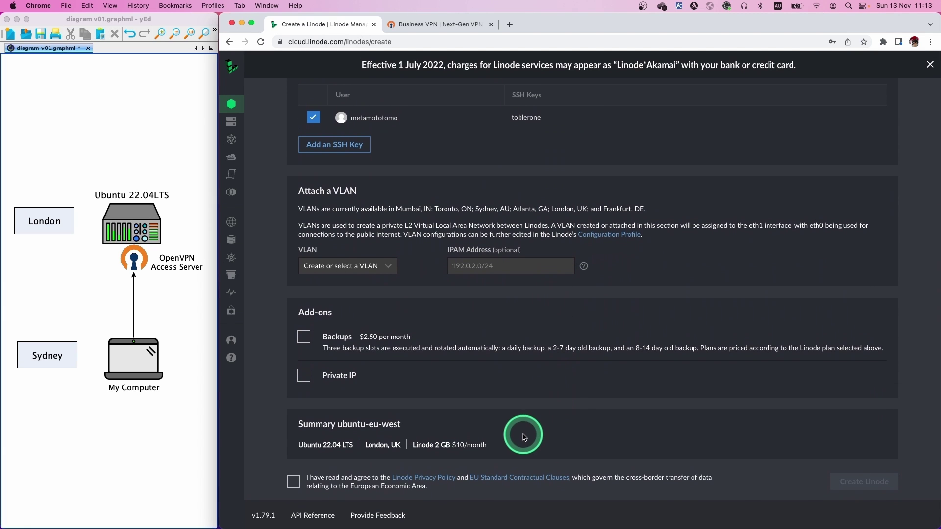
pyautogui.click(293, 481)
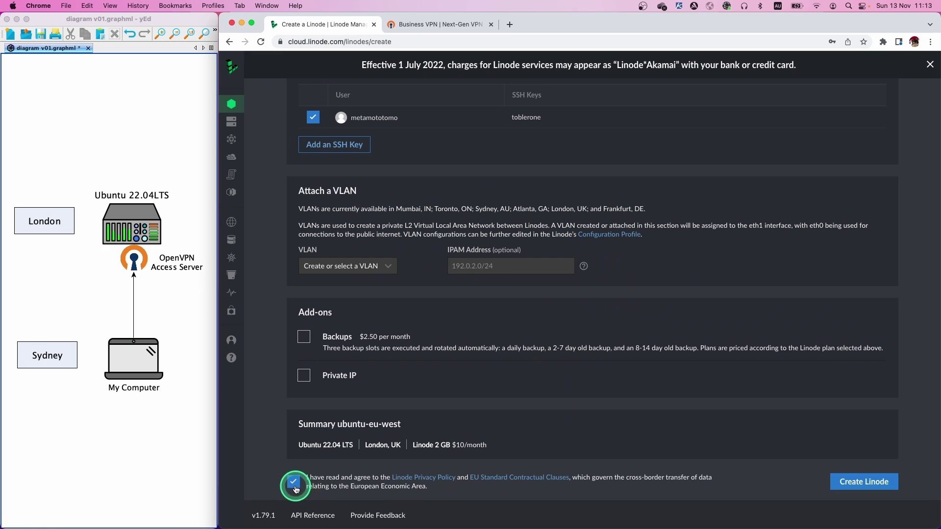
pyautogui.click(850, 484)
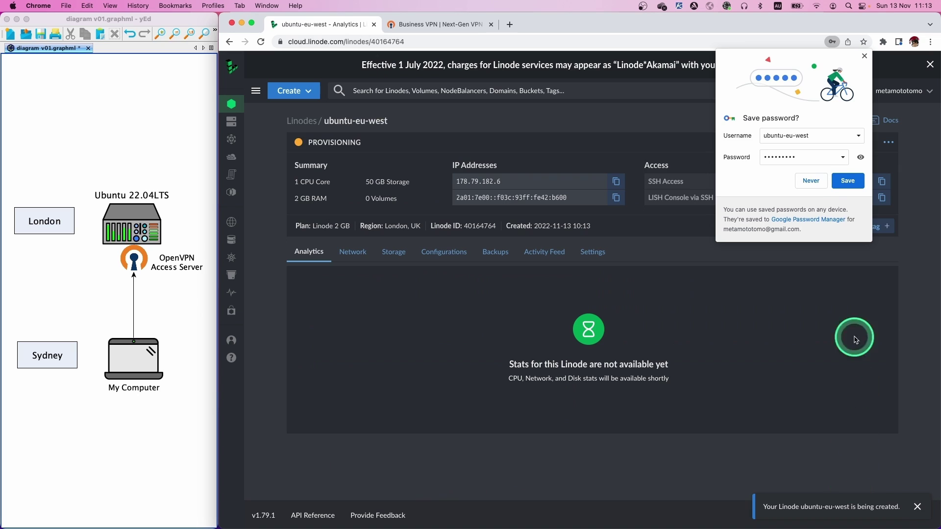
# Decline saving the password, then copy ubuntu-eu-west's IPv4 address 178.79.182.6 once running.
pyautogui.click(811, 182)
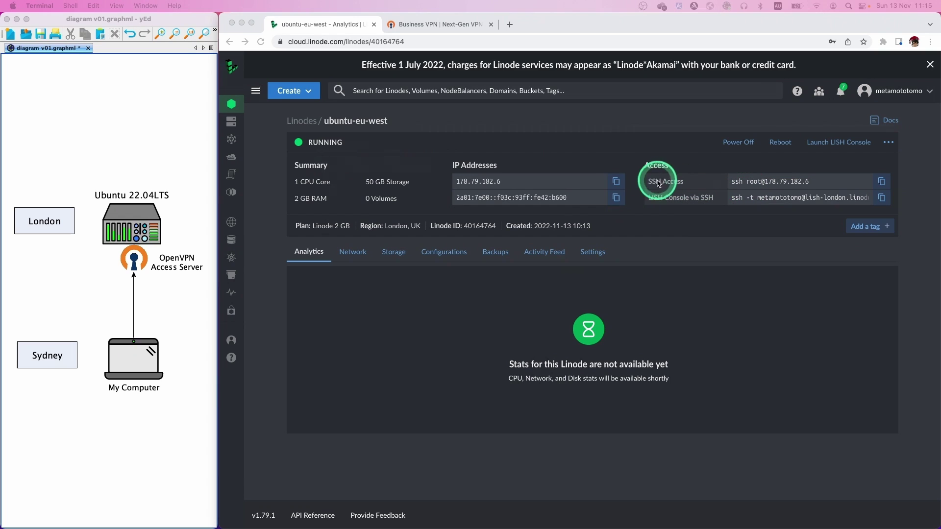
pyautogui.click(616, 183)
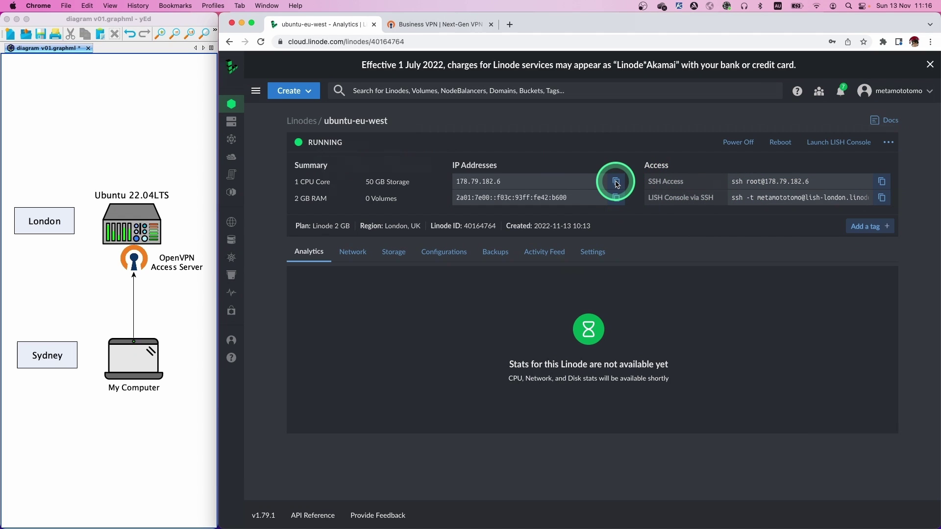
# SSH into 178.79.182.6 as root with the toblerone key, accepting the host fingerprint.
pyautogui.hotkey('ctrl', 'alt', 't')
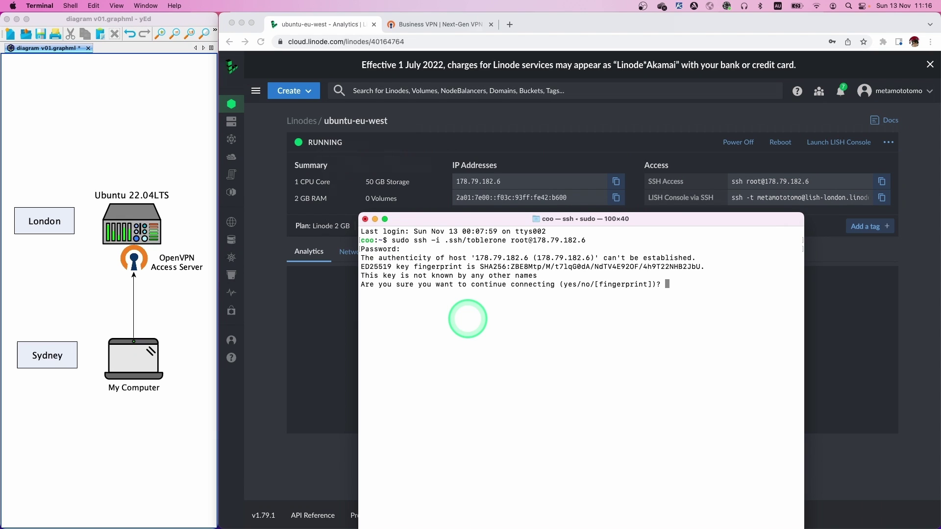
pyautogui.write('s')
pyautogui.press('Return')
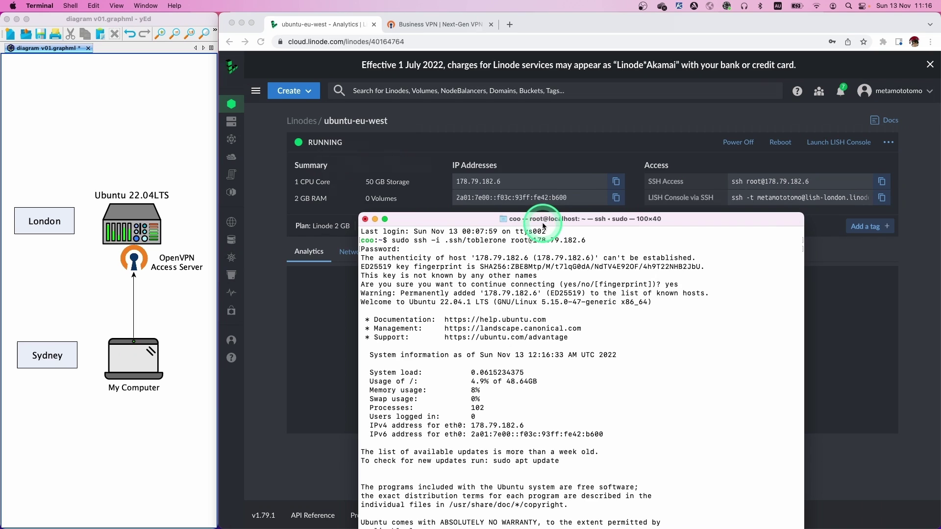
pyautogui.moveTo(544, 223); pyautogui.dragTo(545, 129)
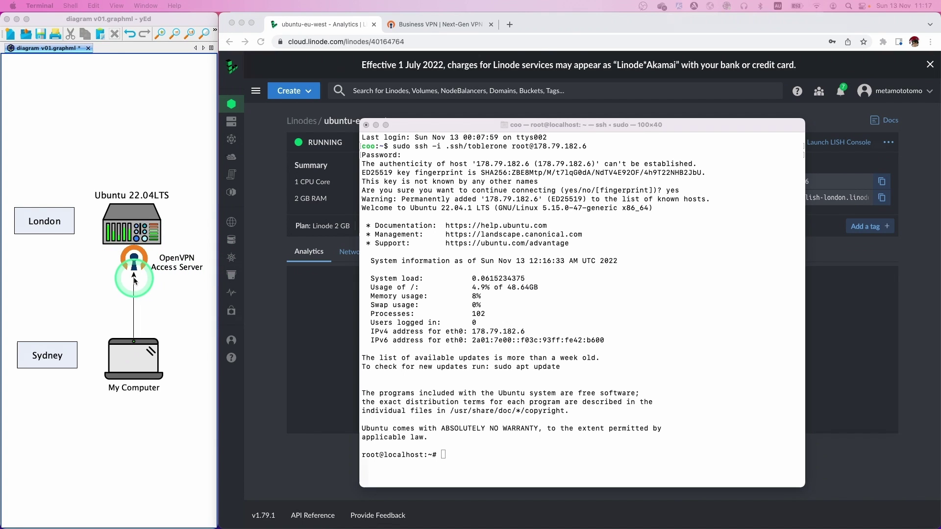
# Arrange the browser and server terminal side by side on screen.
pyautogui.moveTo(595, 22); pyautogui.dragTo(376, 23)
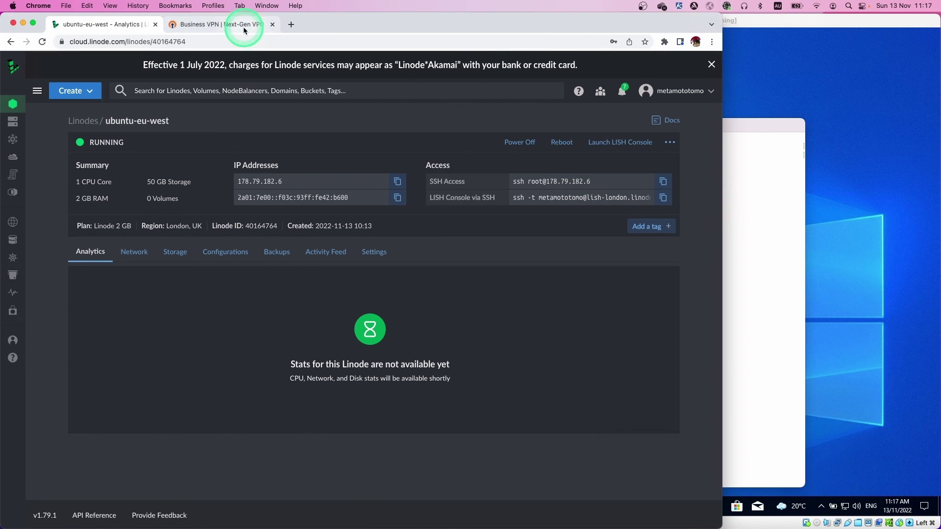
pyautogui.click(222, 24)
pyautogui.click(734, 148)
pyautogui.moveTo(710, 124); pyautogui.dragTo(833, 32)
pyautogui.moveTo(699, 400); pyautogui.dragTo(699, 500)
pyautogui.click(400, 197)
pyautogui.click(769, 32)
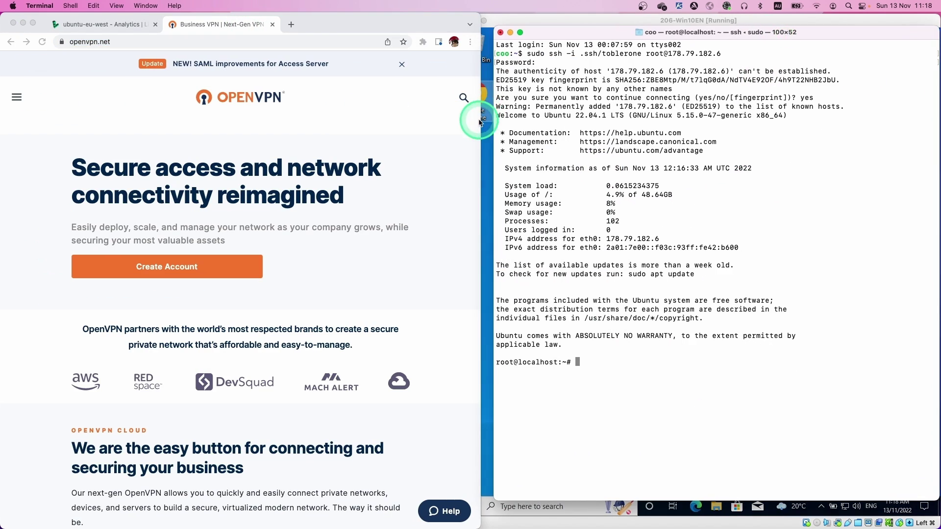
pyautogui.moveTo(481, 113); pyautogui.dragTo(492, 113)
# Log in to the Access Server portal and read through the Quick Start Guide.
pyautogui.click(475, 64)
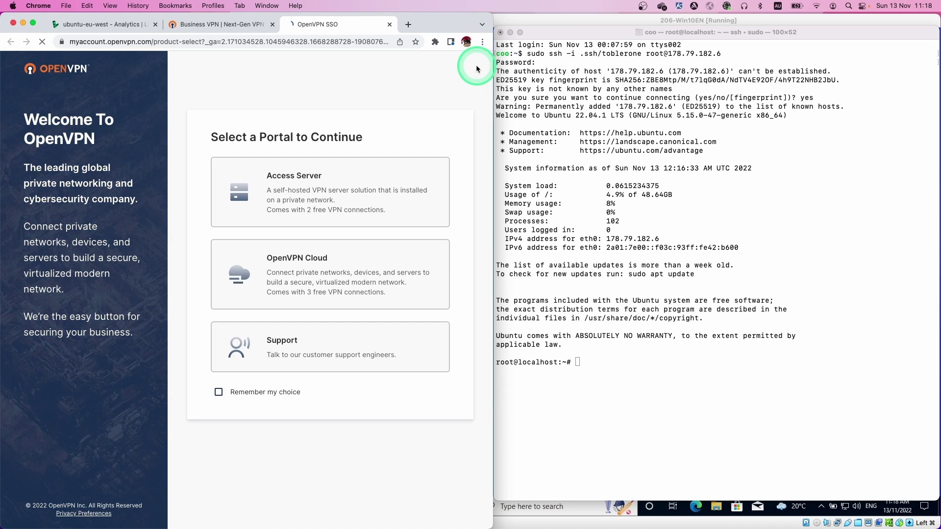
pyautogui.click(316, 192)
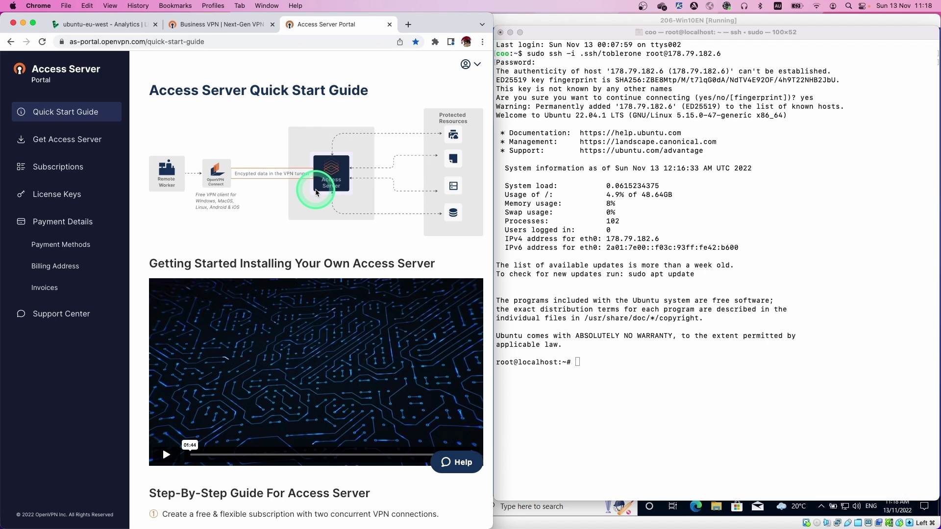
pyautogui.scroll(-5, 318, 287)
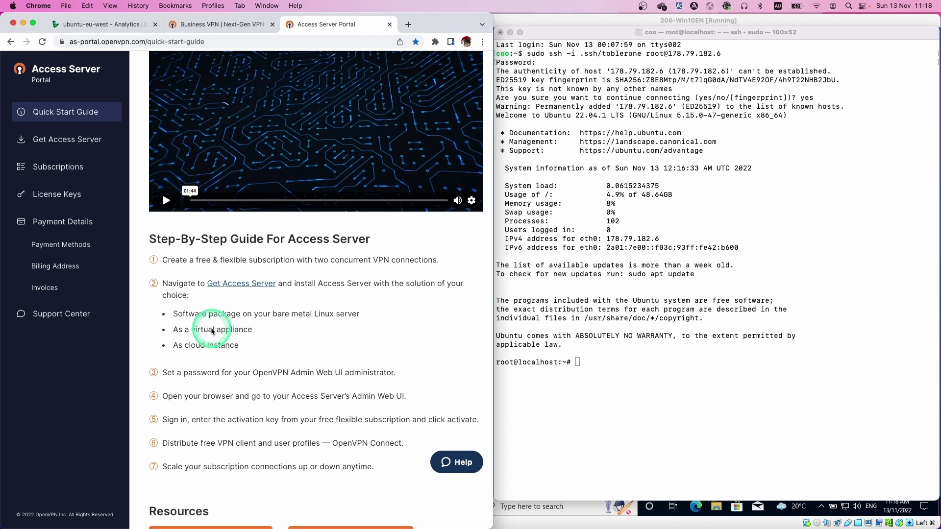
pyautogui.scroll(-1, 201, 397)
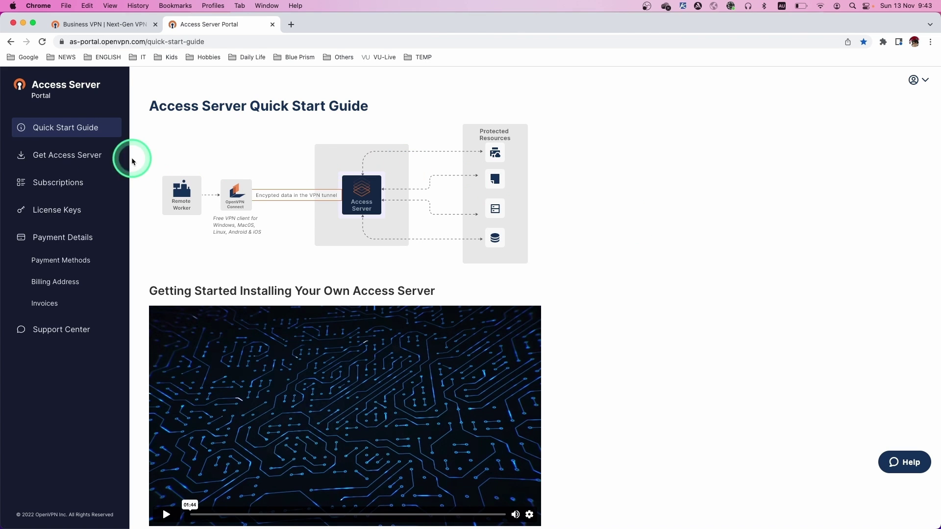
# Create Subscription 1 as a free flexible key with 2 VPN connections and copy its key.
pyautogui.click(76, 189)
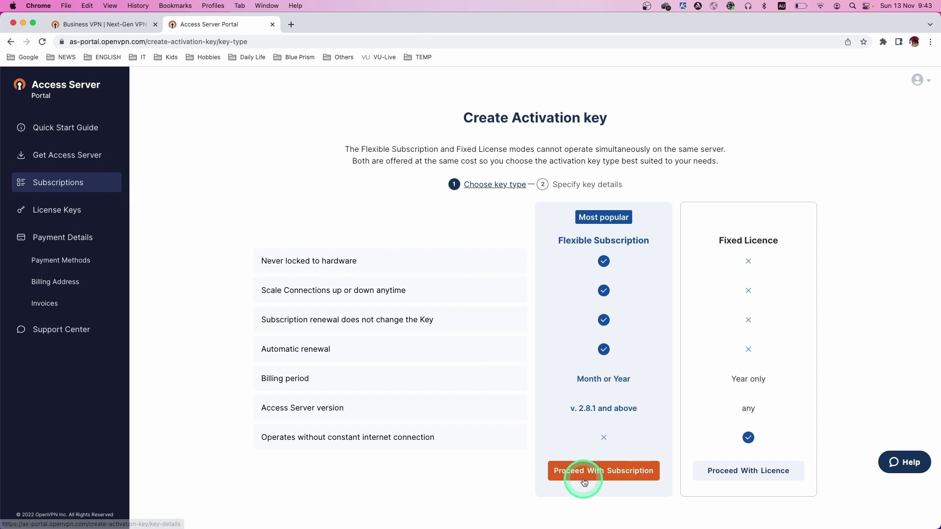
pyautogui.click(619, 475)
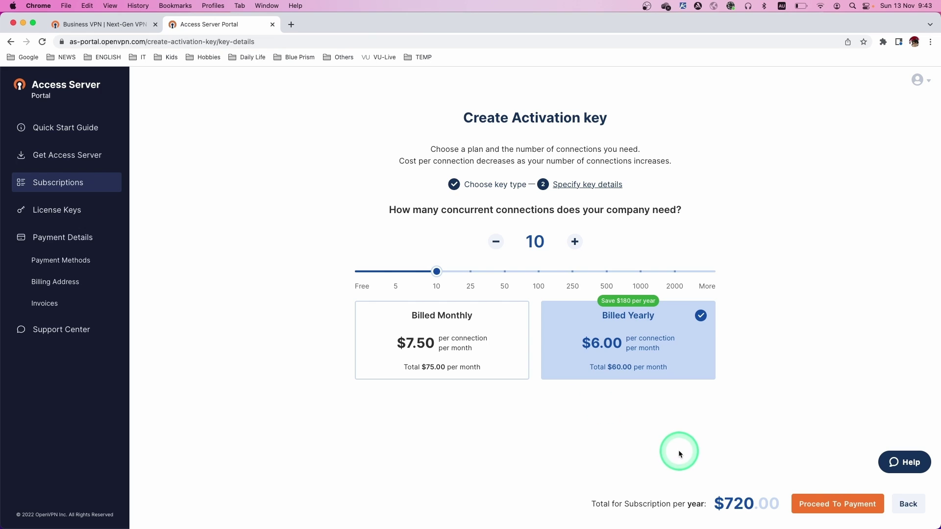
pyautogui.moveTo(435, 272); pyautogui.dragTo(355, 273)
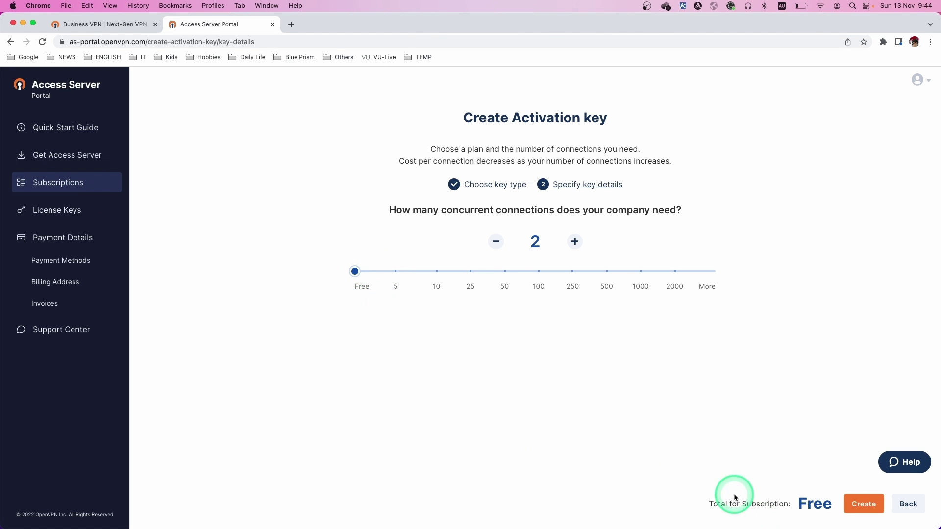
pyautogui.click(865, 504)
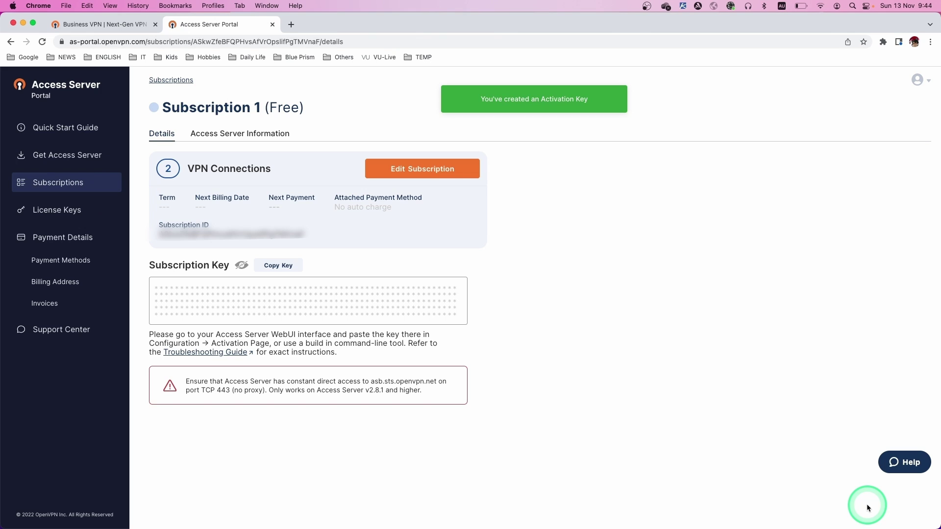
pyautogui.click(285, 269)
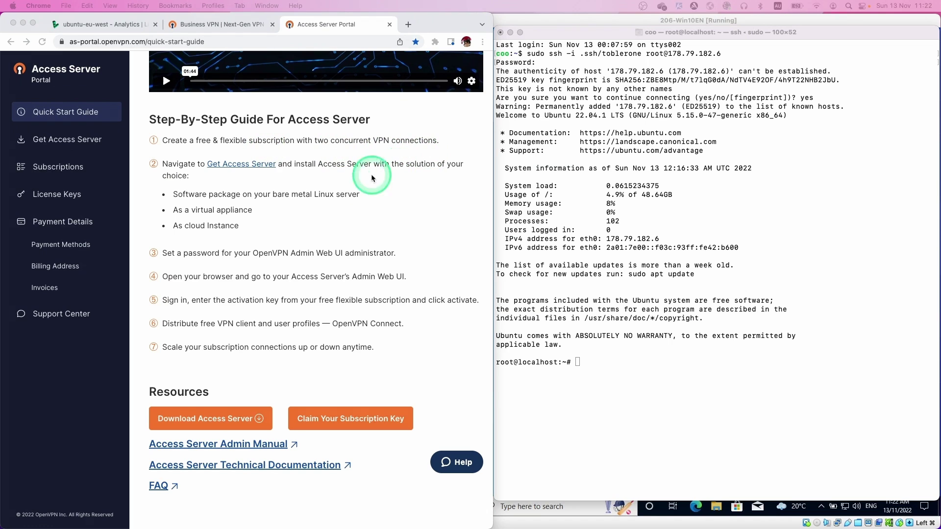
# Open Get Access Server in a new tab and show the Ubuntu 22 x86_64 repository commands.
pyautogui.keyDown('super'); pyautogui.click(229, 167); pyautogui.keyUp('super')
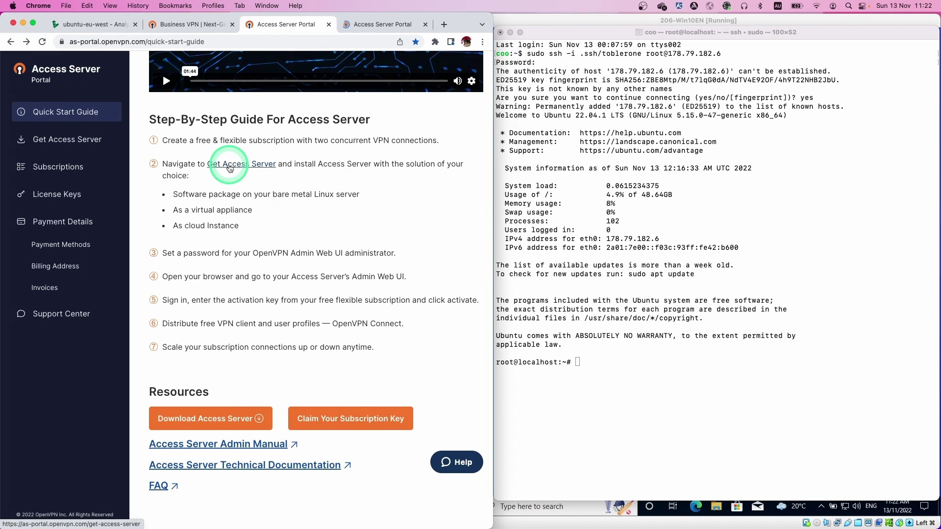
pyautogui.click(393, 26)
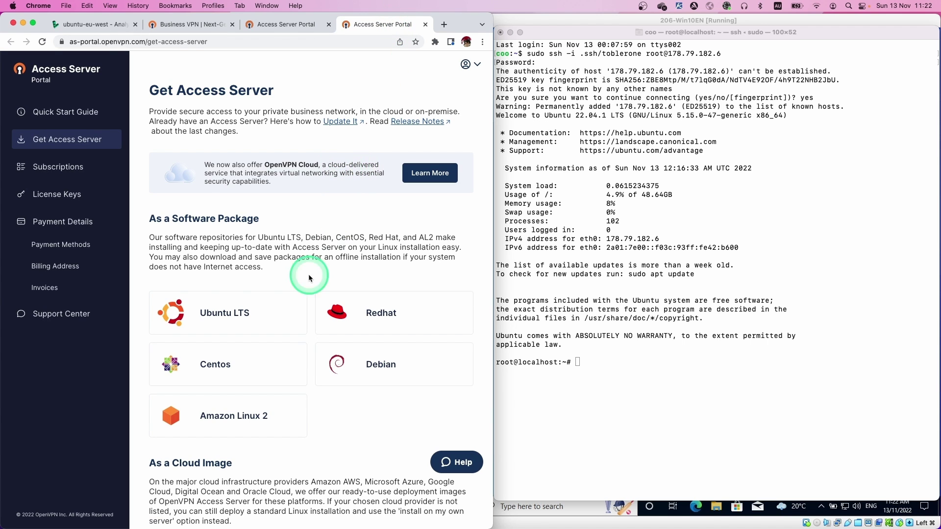
pyautogui.click(244, 324)
pyautogui.scroll(-2, 255, 324)
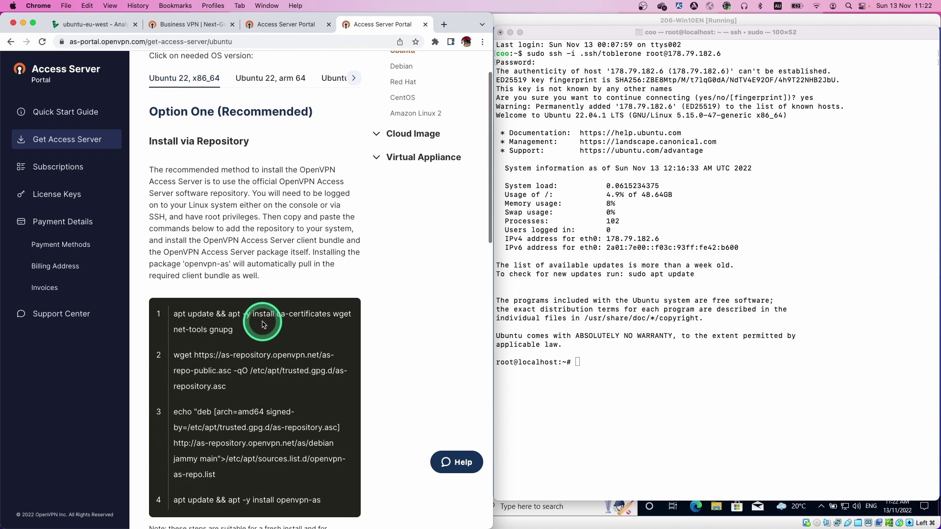
pyautogui.scroll(-3, 263, 325)
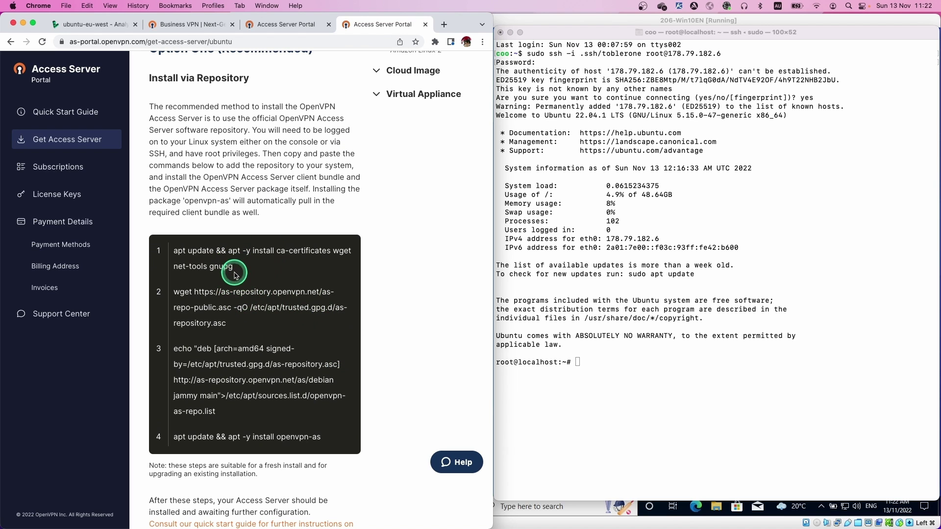
# Run install command 1 on the server, updating apt and installing prerequisites like net-tools.
pyautogui.moveTo(234, 271); pyautogui.dragTo(180, 252)
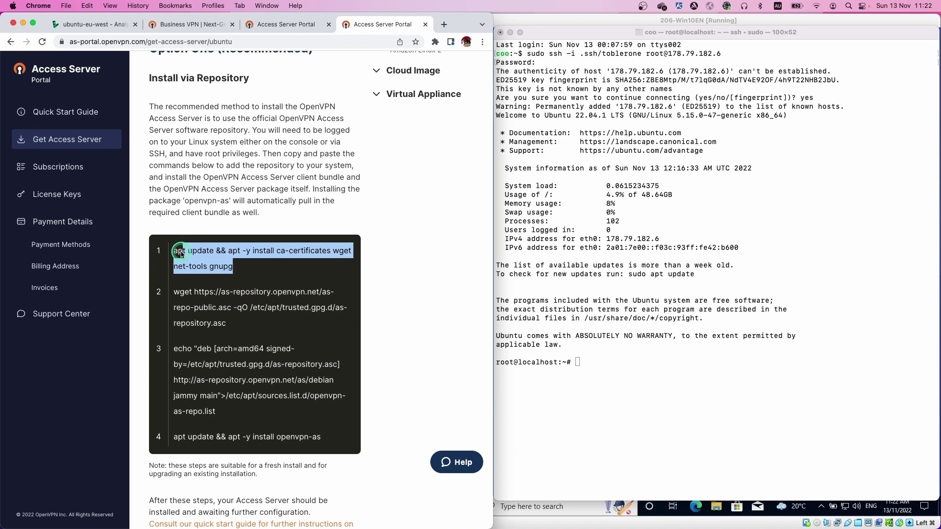
pyautogui.rightClick(222, 262)
pyautogui.click(228, 284)
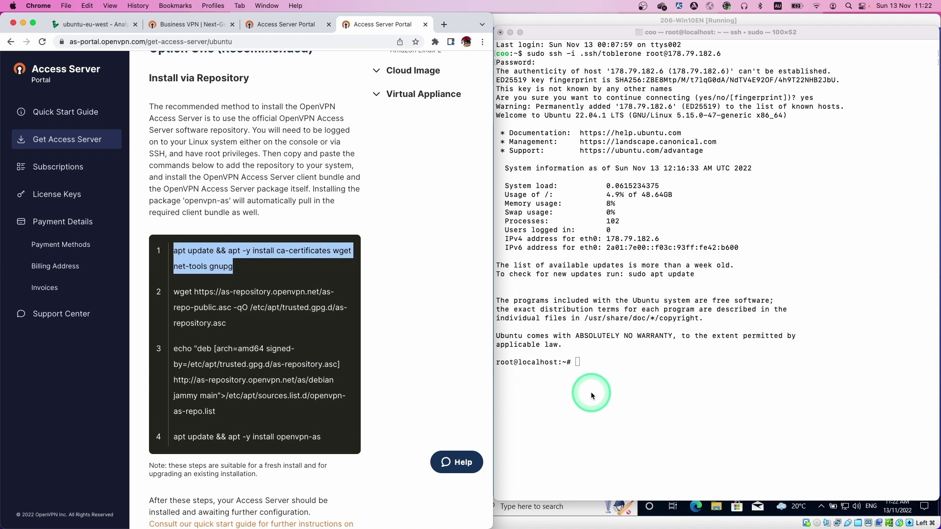
pyautogui.click(591, 393)
pyautogui.press('super+v')
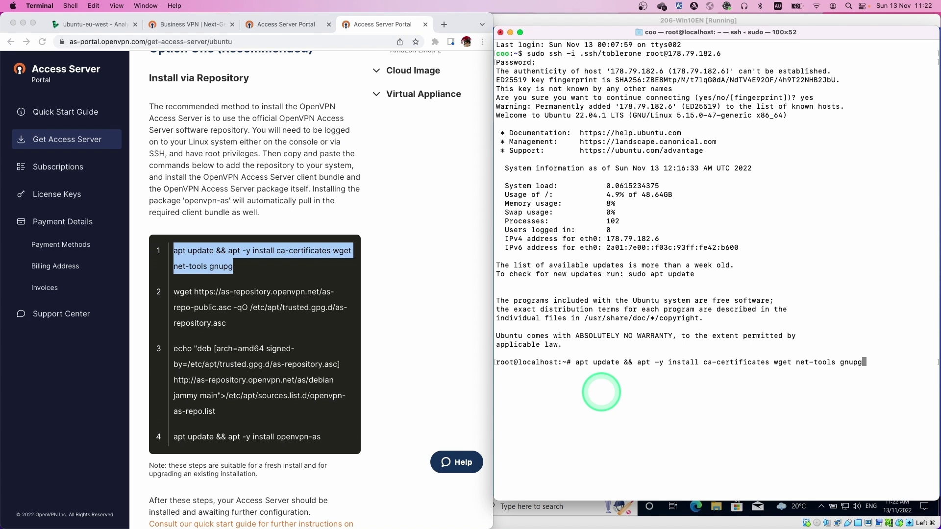
pyautogui.press('Return')
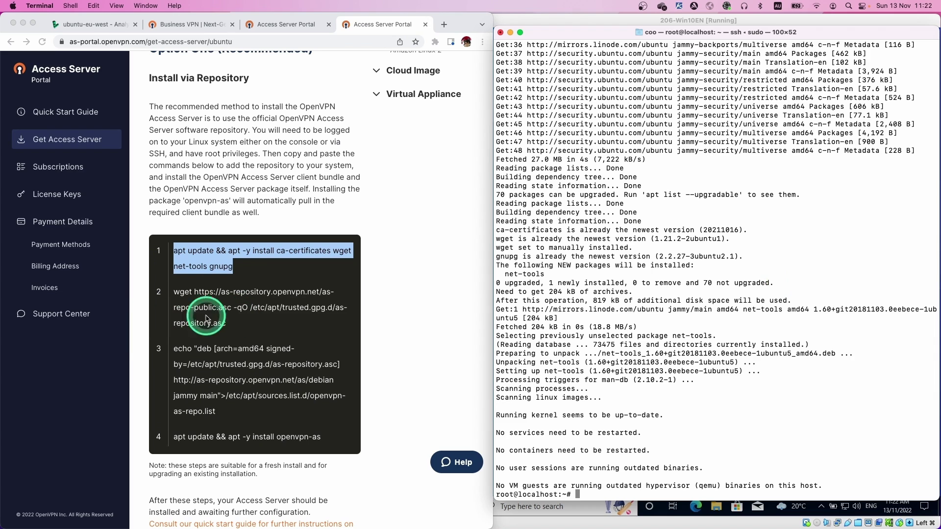
# Run the wget command on the server to fetch the OpenVPN repository signing key.
pyautogui.click(227, 326)
pyautogui.moveTo(227, 326); pyautogui.dragTo(181, 297)
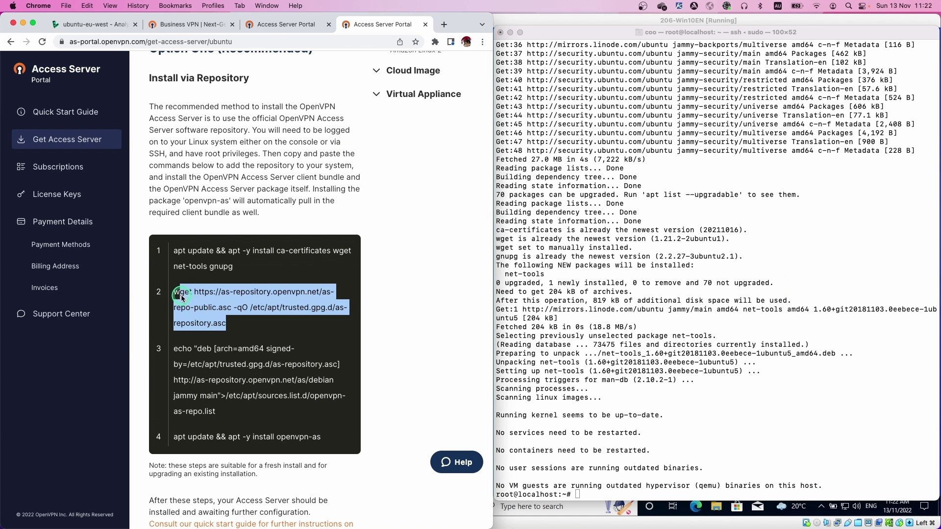
pyautogui.rightClick(206, 302)
pyautogui.click(218, 312)
pyautogui.click(621, 437)
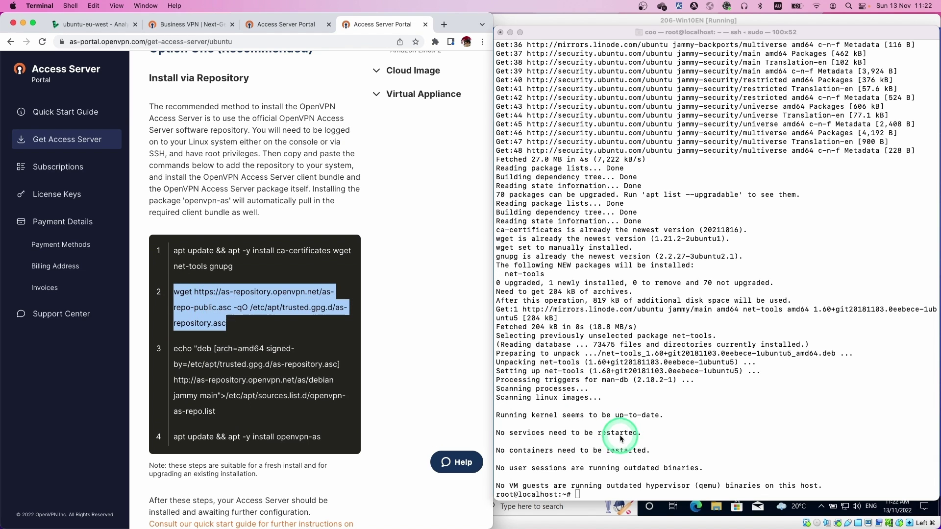
pyautogui.rightClick(620, 437)
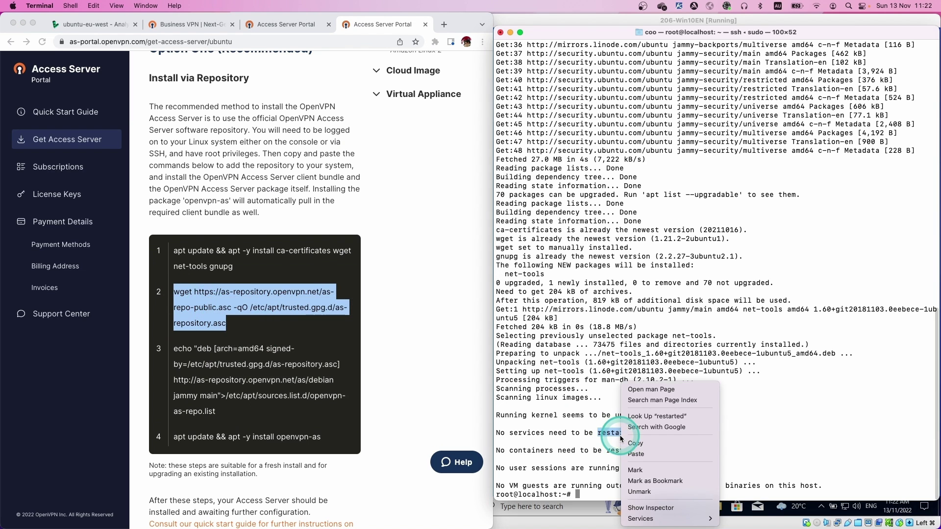
pyautogui.click(641, 455)
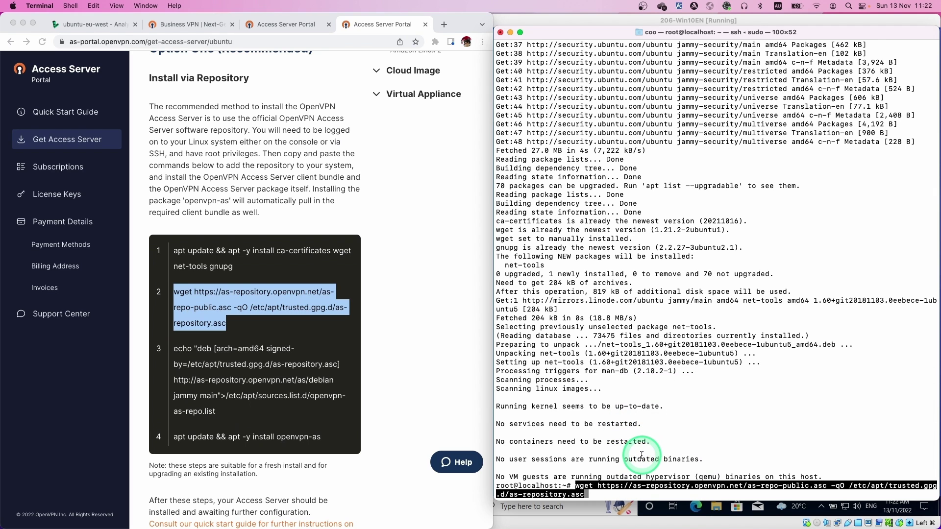
pyautogui.press('Return')
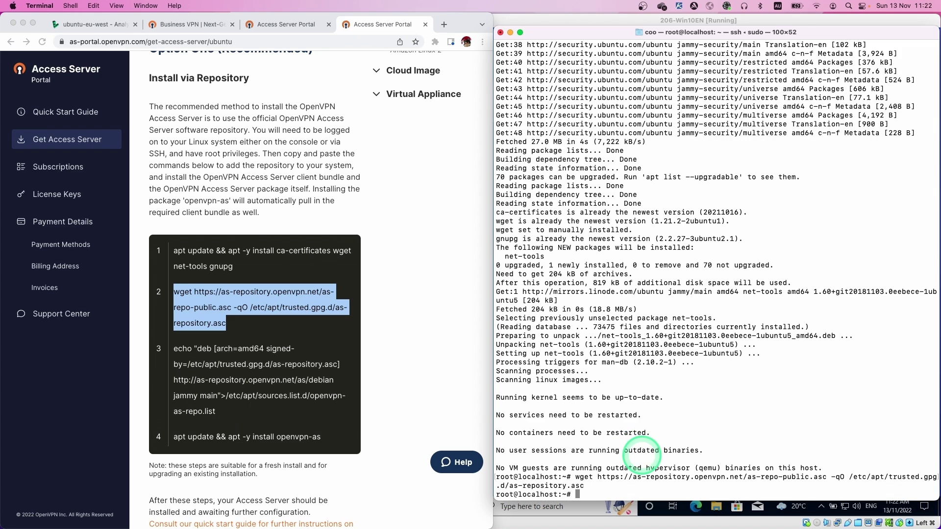
# Run the echo command adding the openvpn-as-repo.list repository source.
pyautogui.click(172, 338)
pyautogui.moveTo(173, 349); pyautogui.dragTo(240, 411)
pyautogui.rightClick(239, 388)
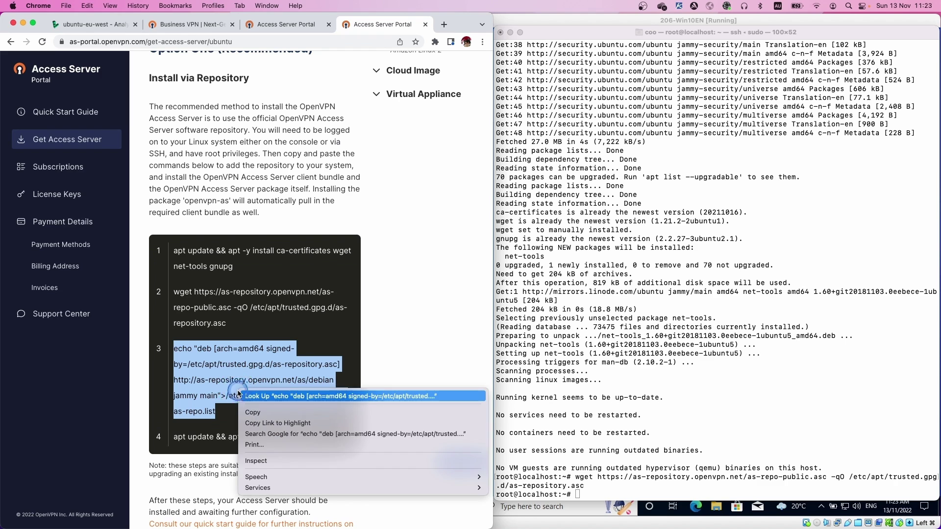
pyautogui.click(254, 411)
pyautogui.click(593, 414)
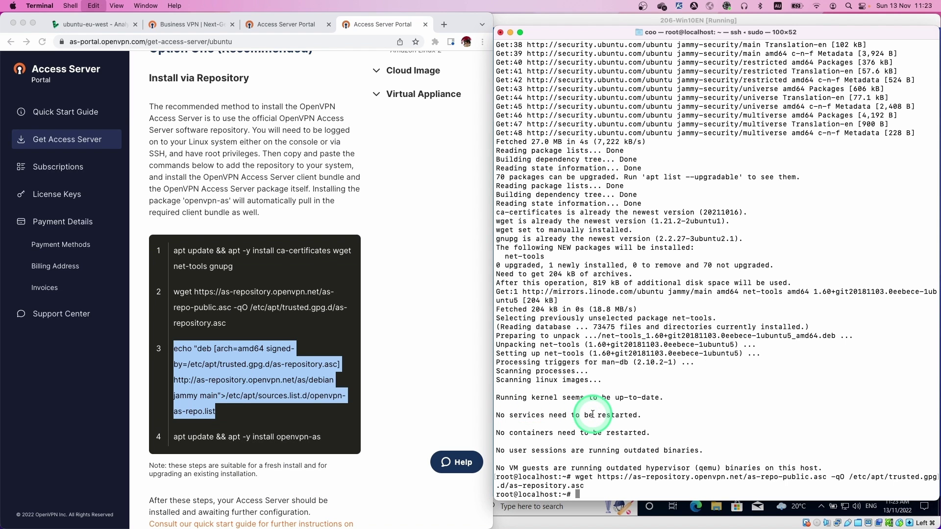
pyautogui.press('super+v')
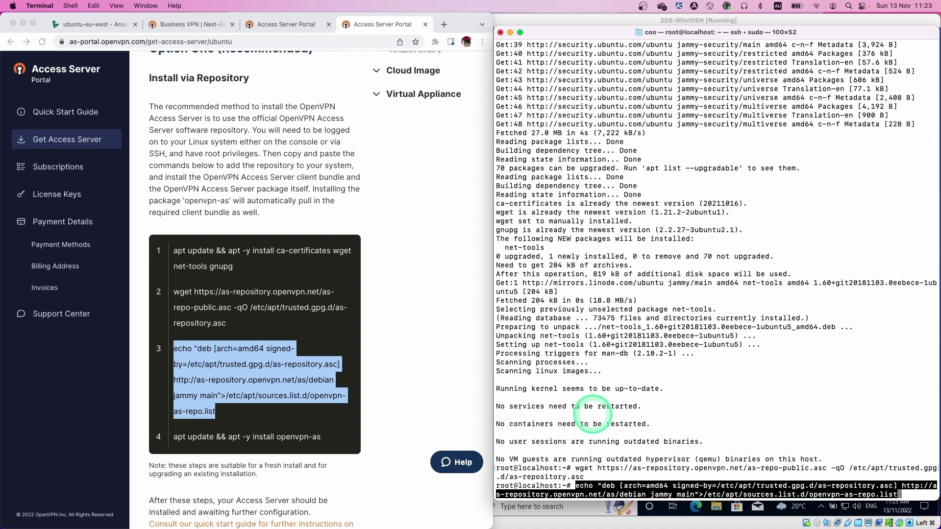
pyautogui.press('Return')
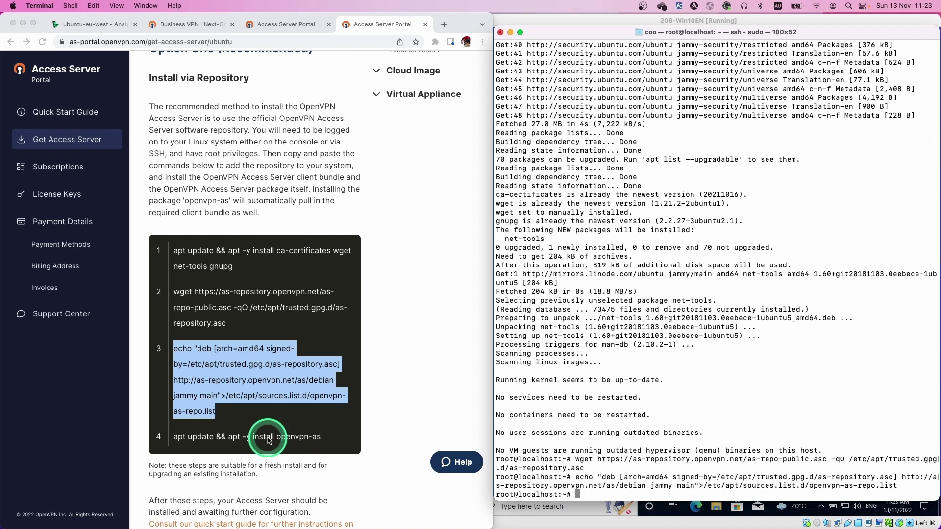
# Run the openvpn-as install command in Terminal to install Access Server 2.11.1, accepting the packagekit restart.
pyautogui.click(179, 437)
pyautogui.tripleClick(233, 446)
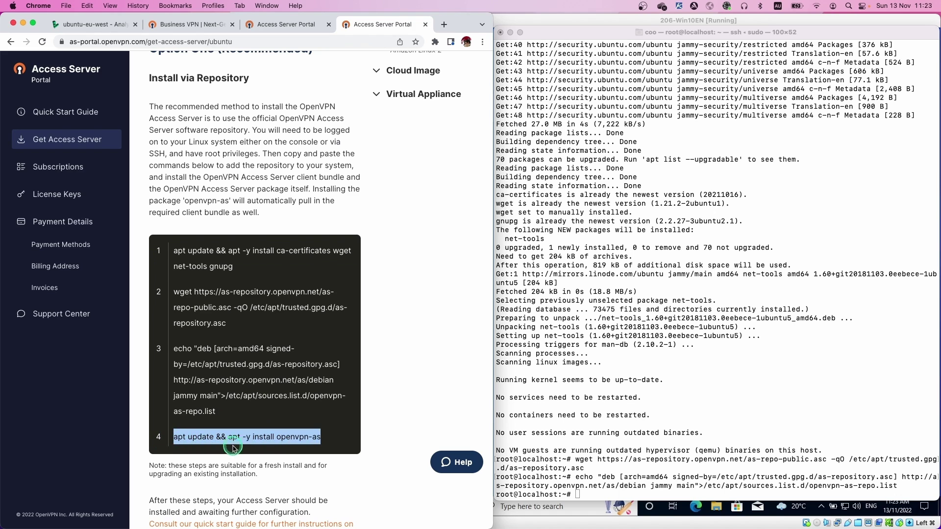
pyautogui.rightClick(308, 447)
pyautogui.click(327, 444)
pyautogui.click(659, 432)
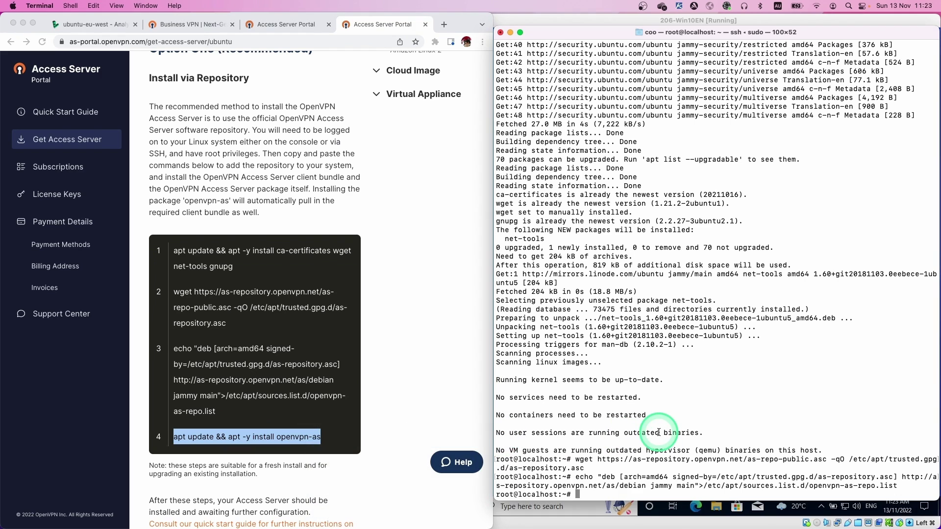
pyautogui.rightClick(659, 433)
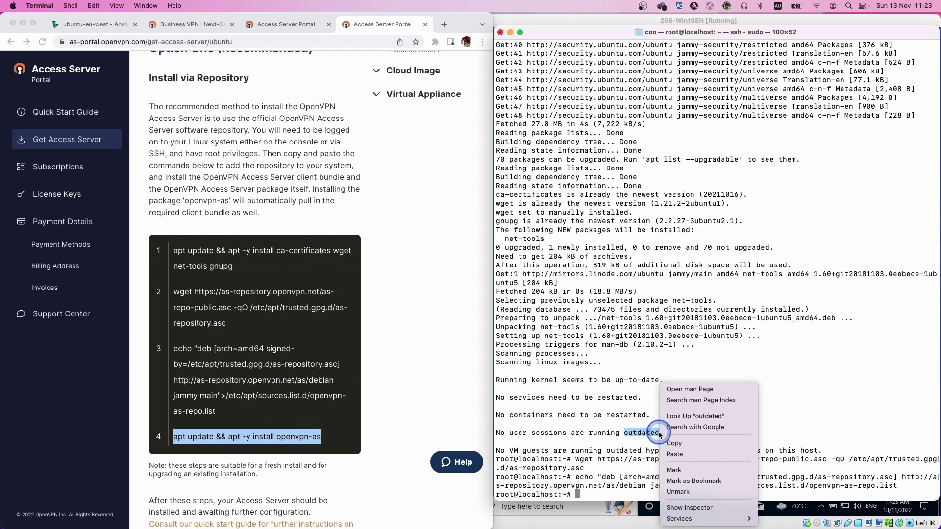
pyautogui.click(675, 453)
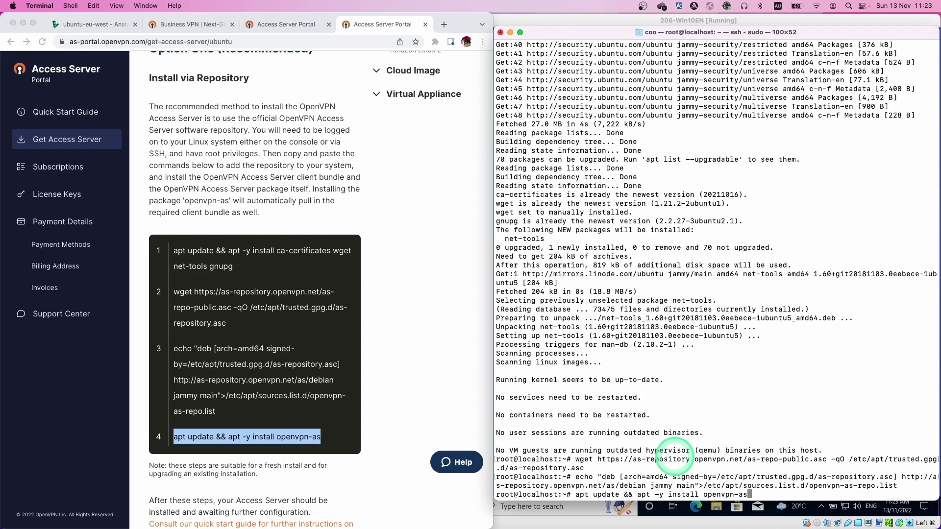
pyautogui.press('Return')
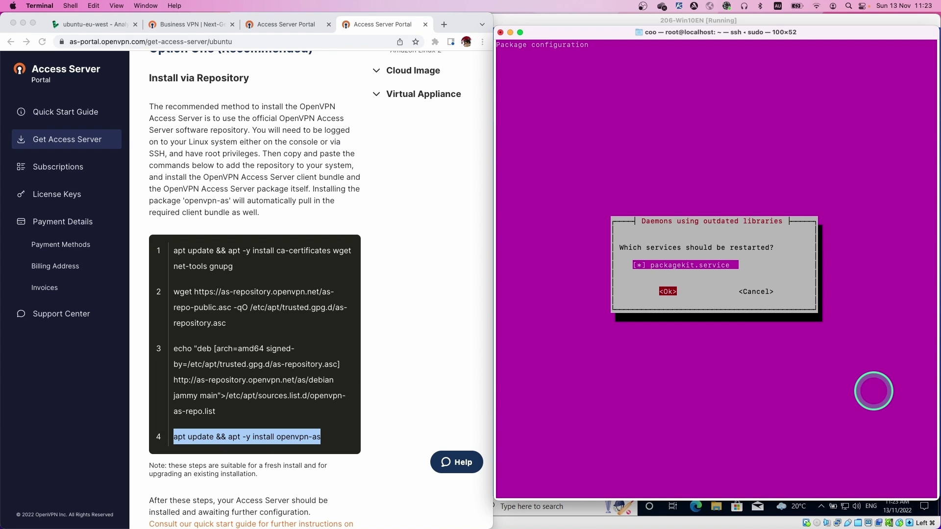
pyautogui.press('Return')
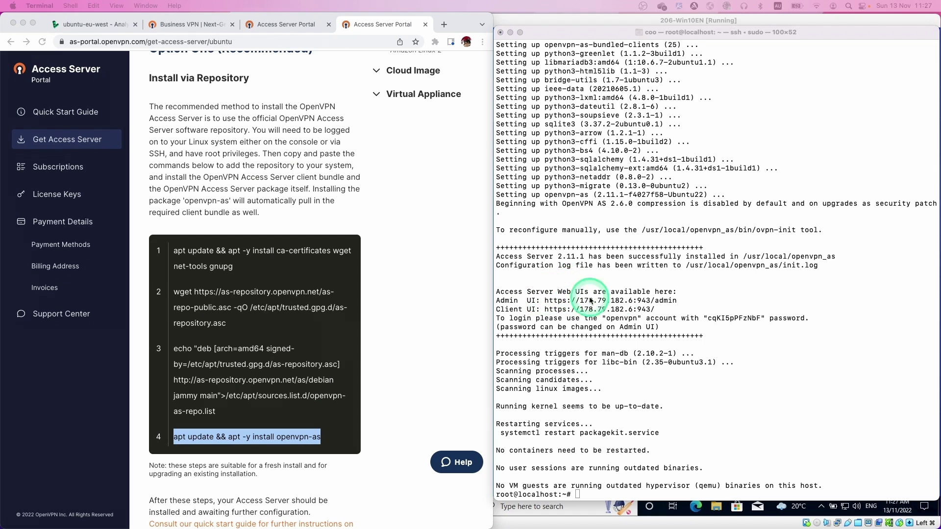
pyautogui.click(675, 301)
pyautogui.moveTo(677, 301); pyautogui.dragTo(553, 301)
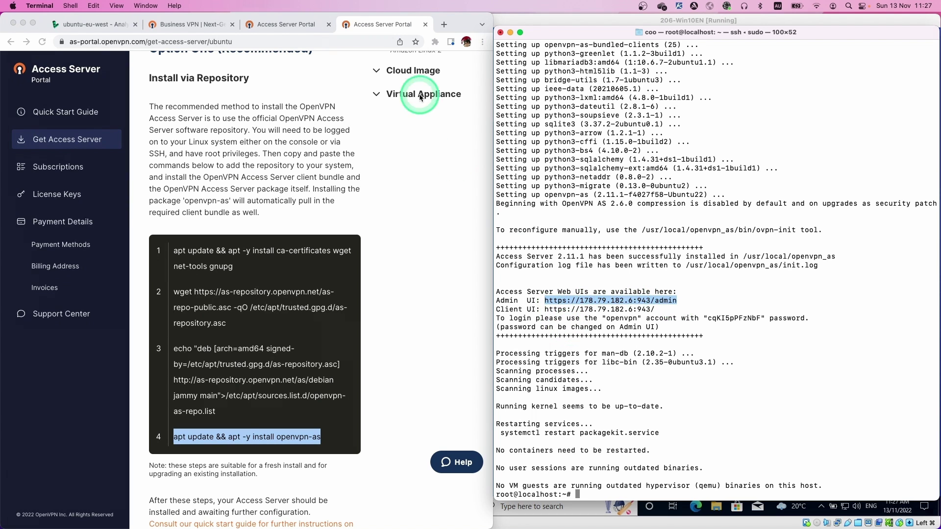
pyautogui.click(444, 26)
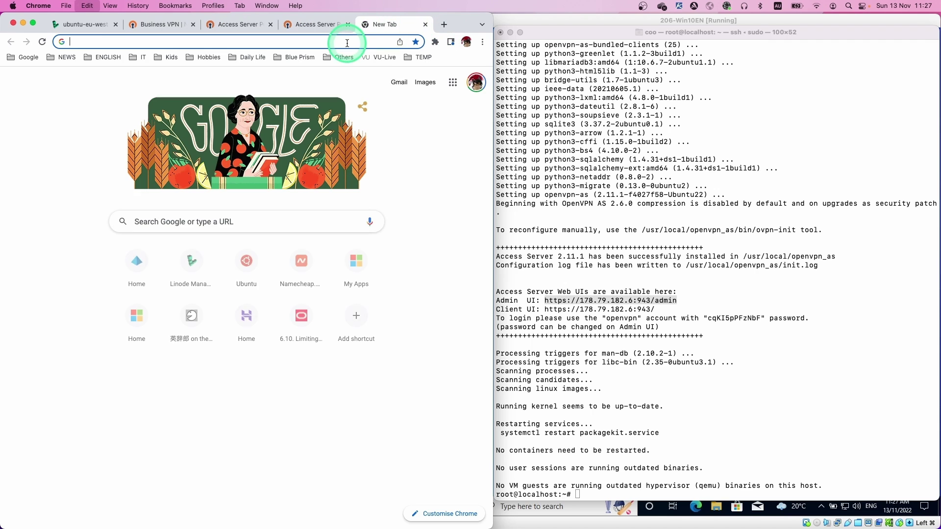
pyautogui.press('super+v')
pyautogui.press('Return')
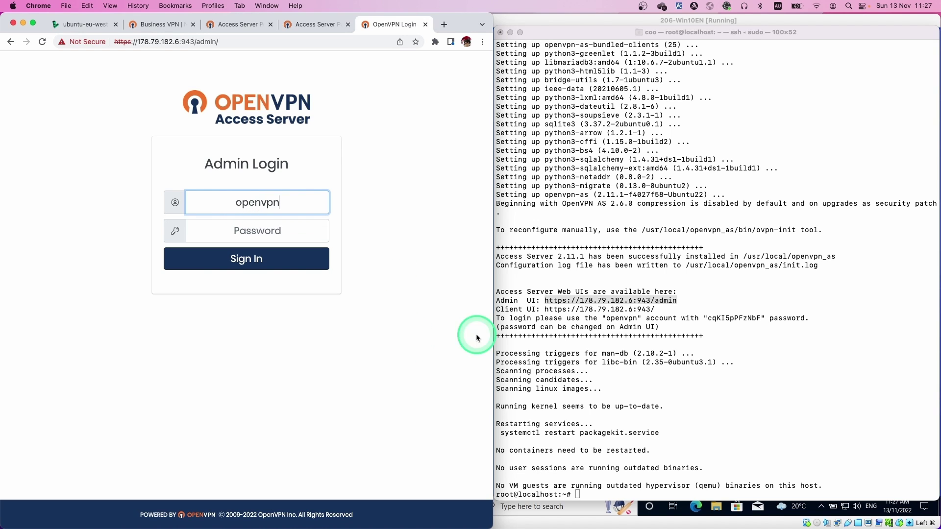
# Sign in as openvpn using the generated admin password copied from the install output.
pyautogui.click(696, 321)
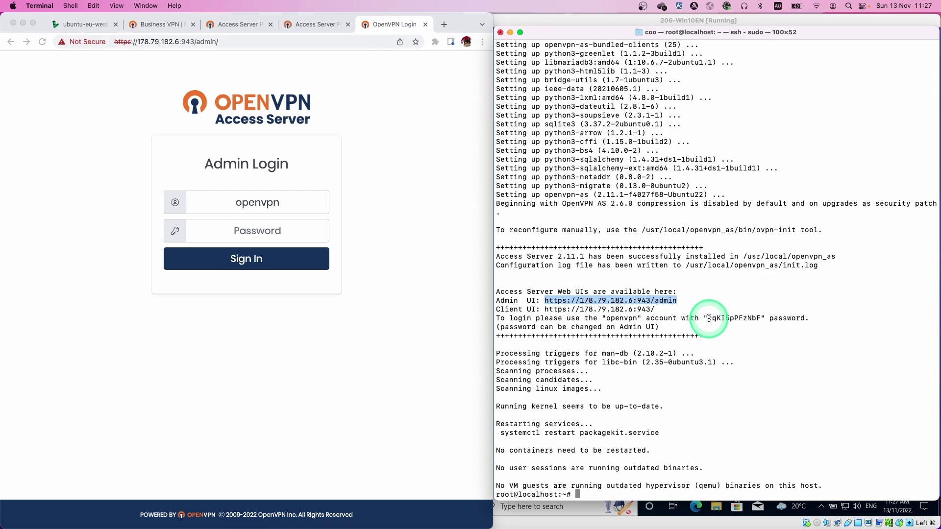
pyautogui.doubleClick(754, 320)
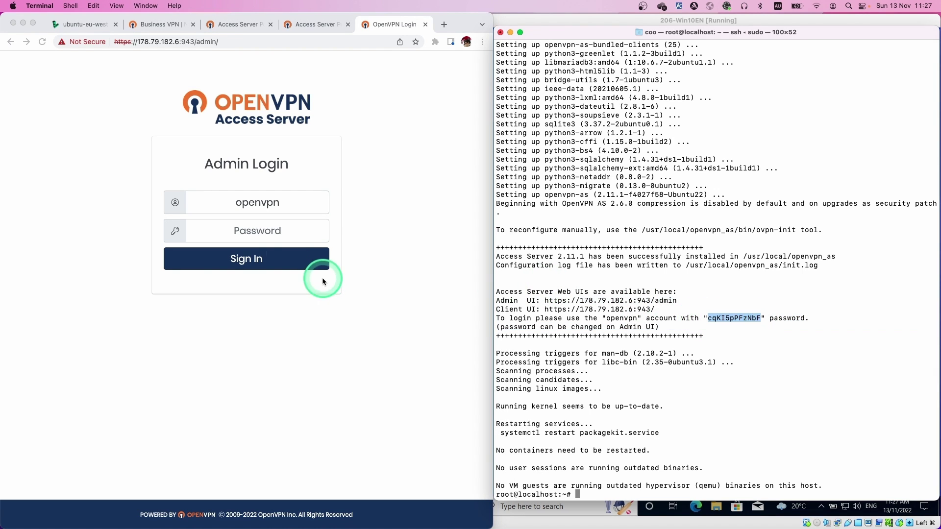
pyautogui.click(250, 234)
pyautogui.press('super+v')
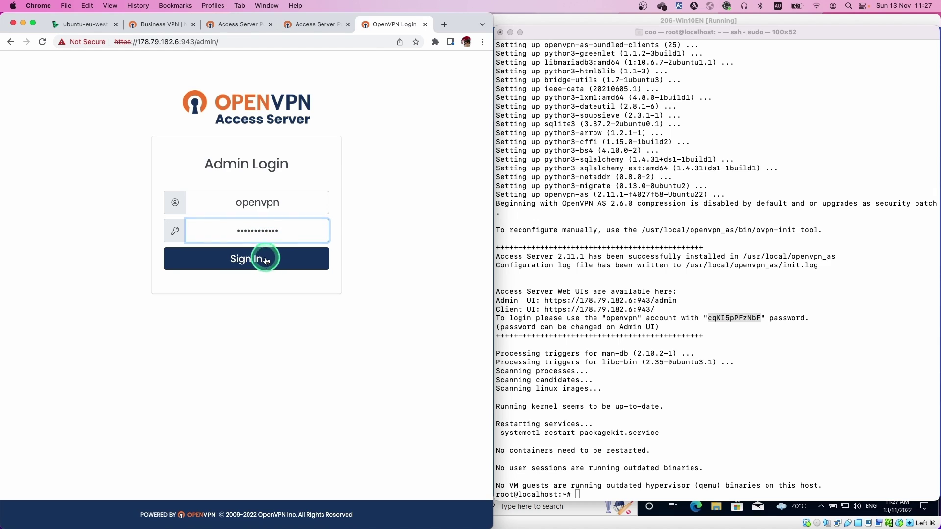
pyautogui.click(266, 260)
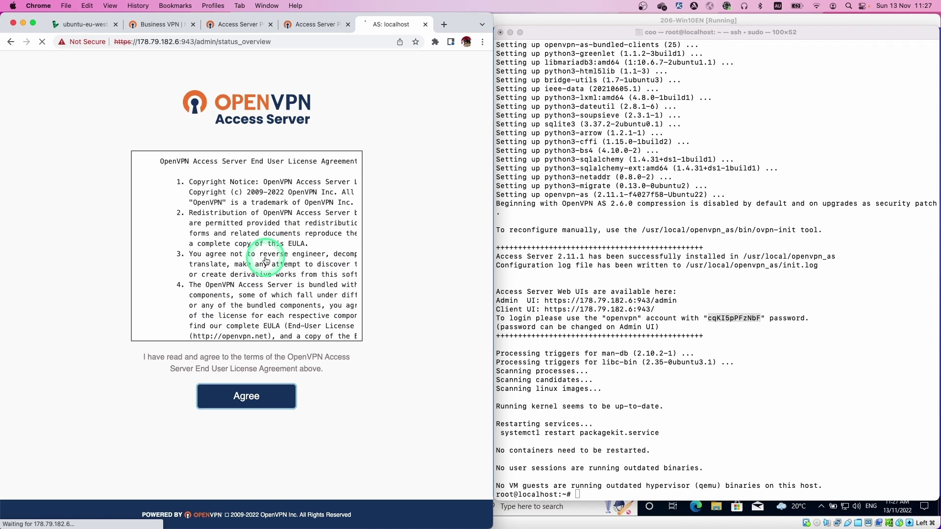
# Agree to the EULA and activate the subscription with the pasted activation key.
pyautogui.scroll(-10, 266, 260)
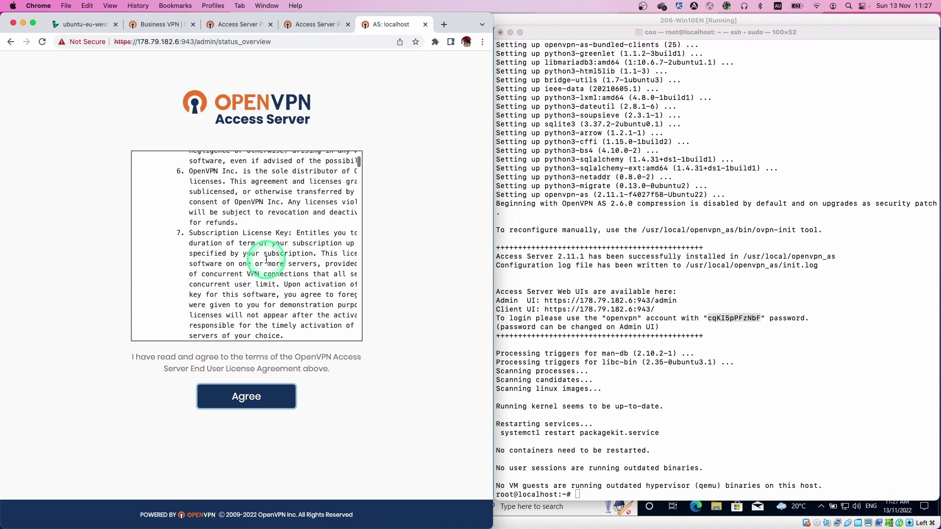
pyautogui.click(234, 406)
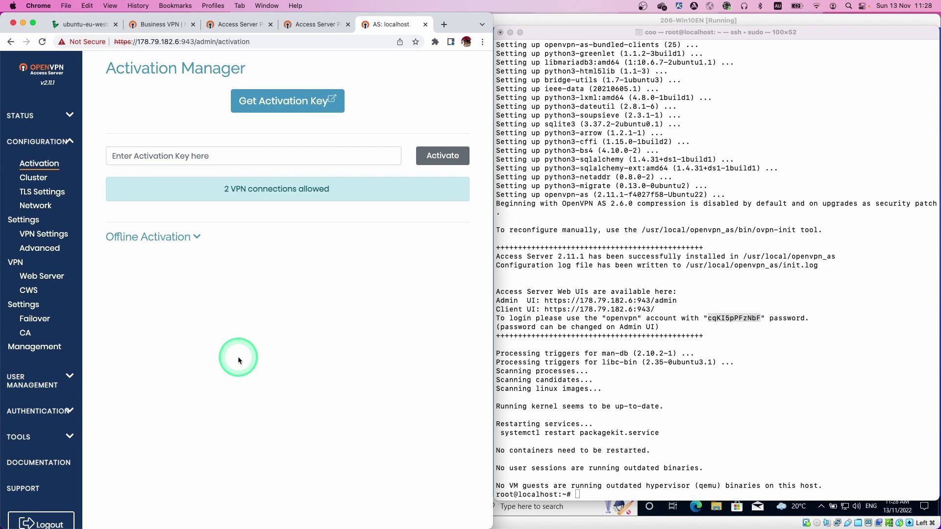
pyautogui.click(257, 156)
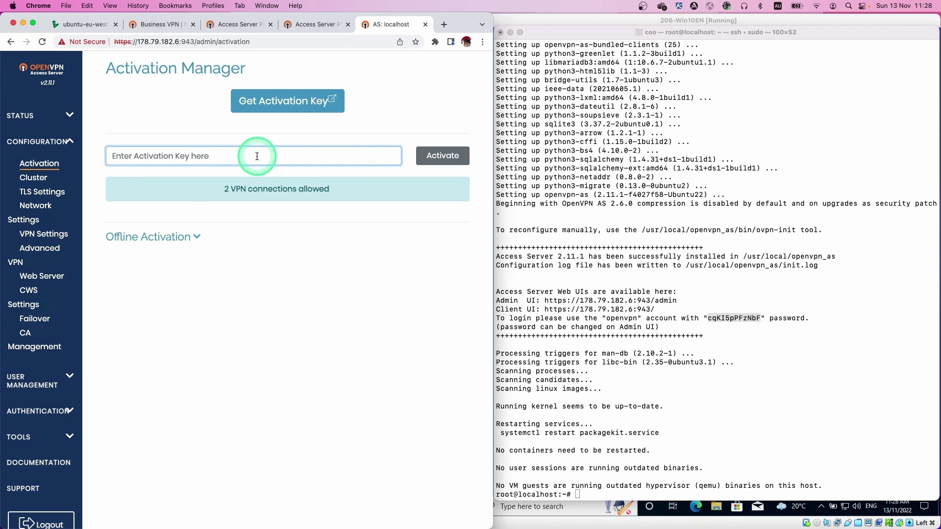
pyautogui.press('super+v')
pyautogui.click(441, 156)
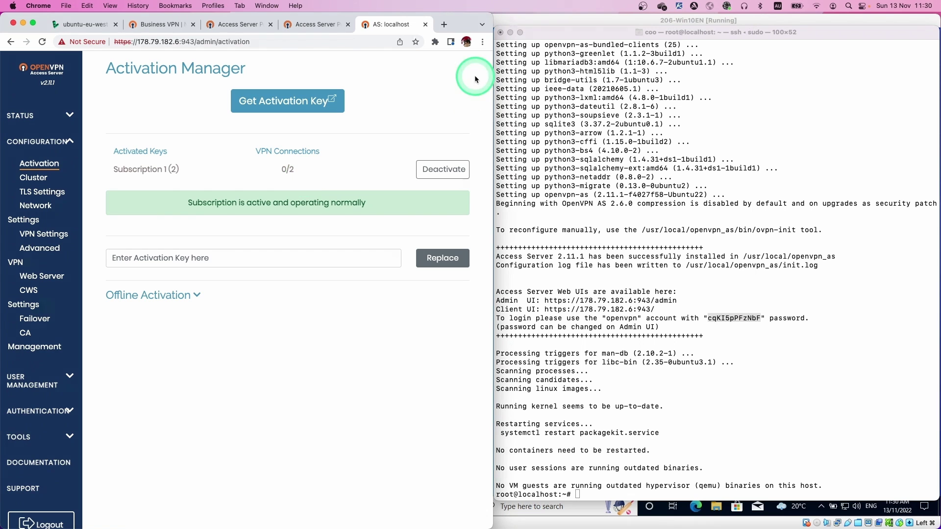
pyautogui.moveTo(487, 17); pyautogui.dragTo(862, 15)
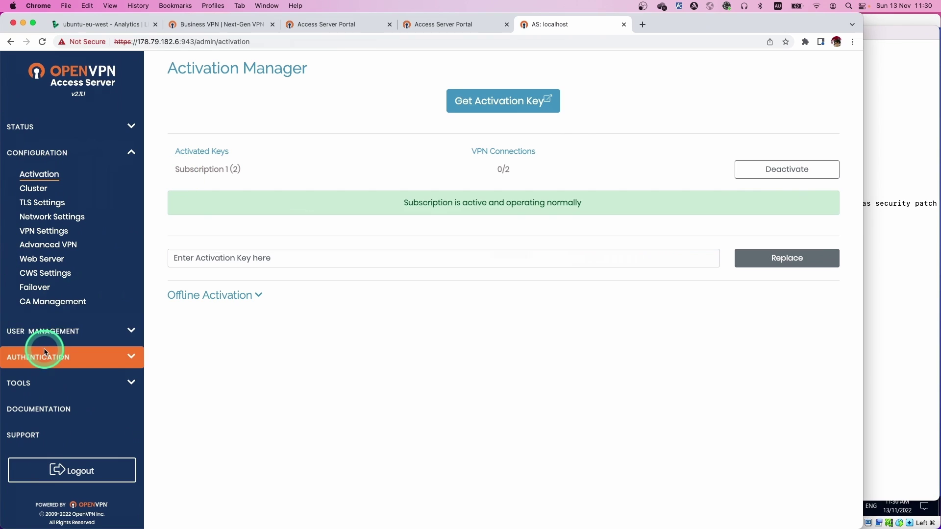
# Add a new user under User Permissions with a local password set in More Settings.
pyautogui.click(43, 332)
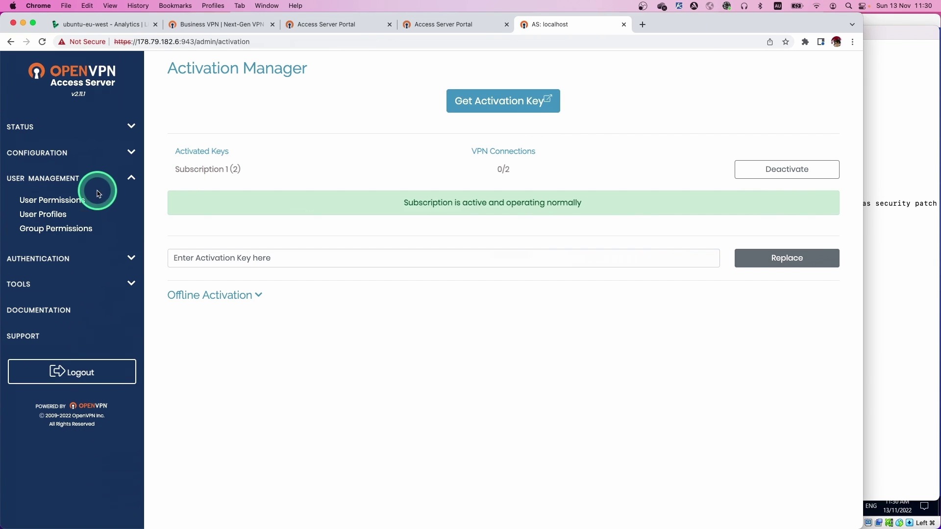
pyautogui.click(77, 200)
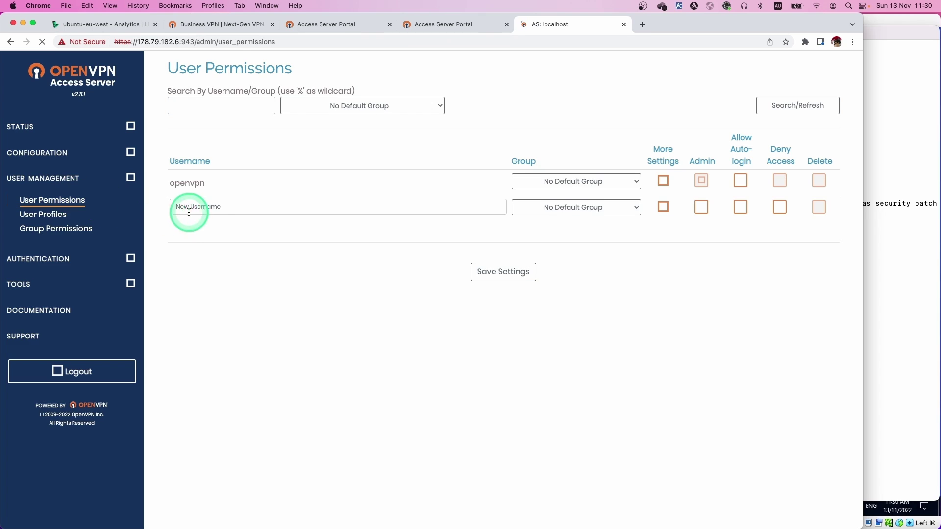
pyautogui.click(223, 214)
pyautogui.click(363, 228)
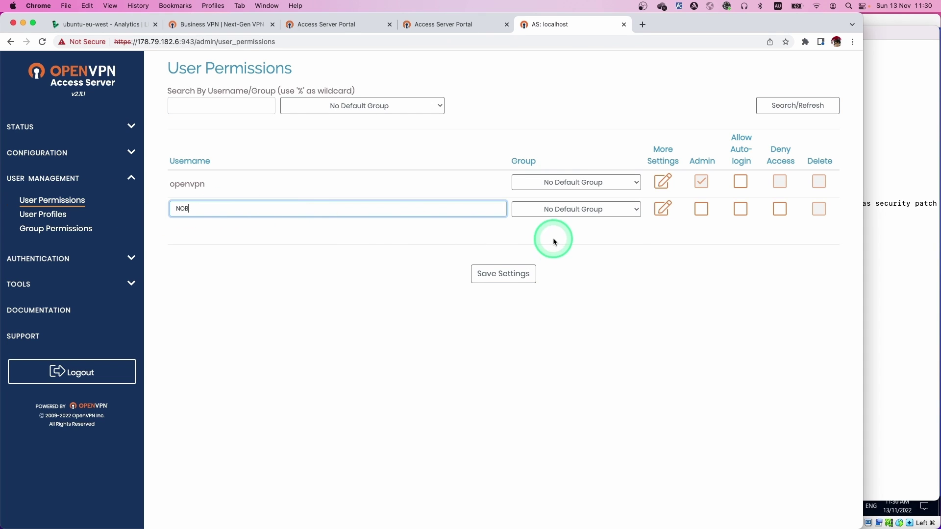
pyautogui.click(663, 209)
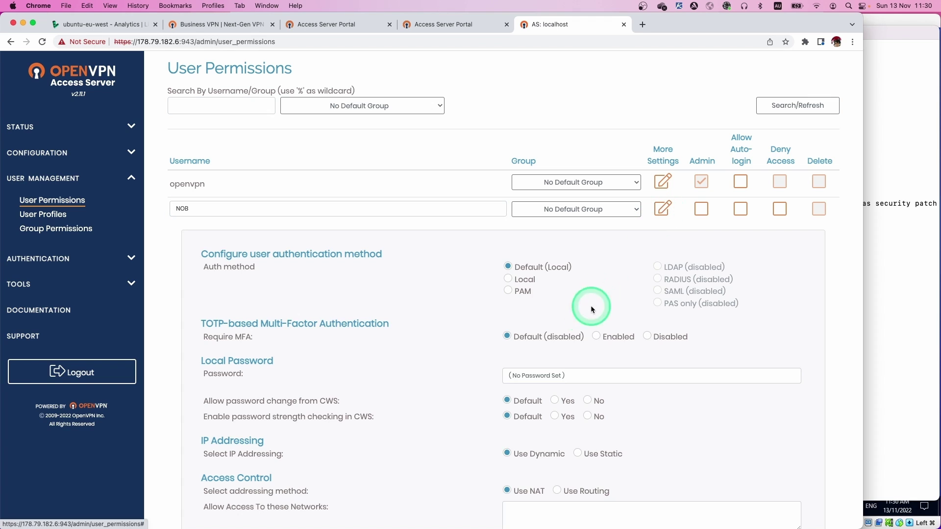
pyautogui.click(544, 376)
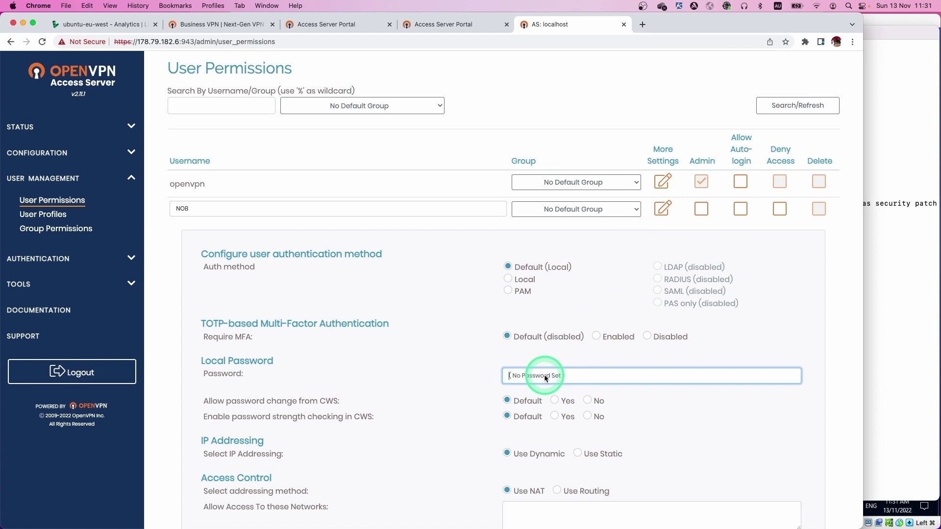
pyautogui.click(660, 265)
# Update the running server to apply the new user, then reopen its settings.
pyautogui.scroll(-5, 661, 263)
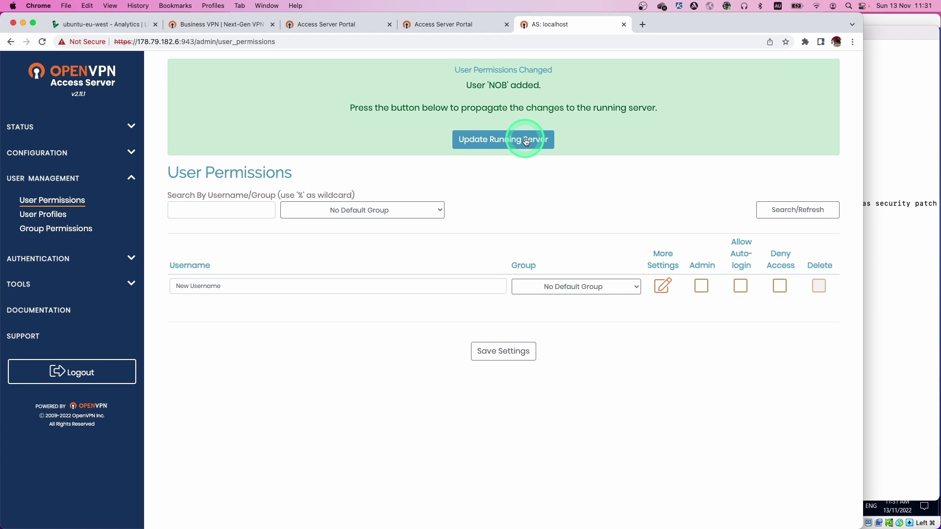
pyautogui.click(516, 142)
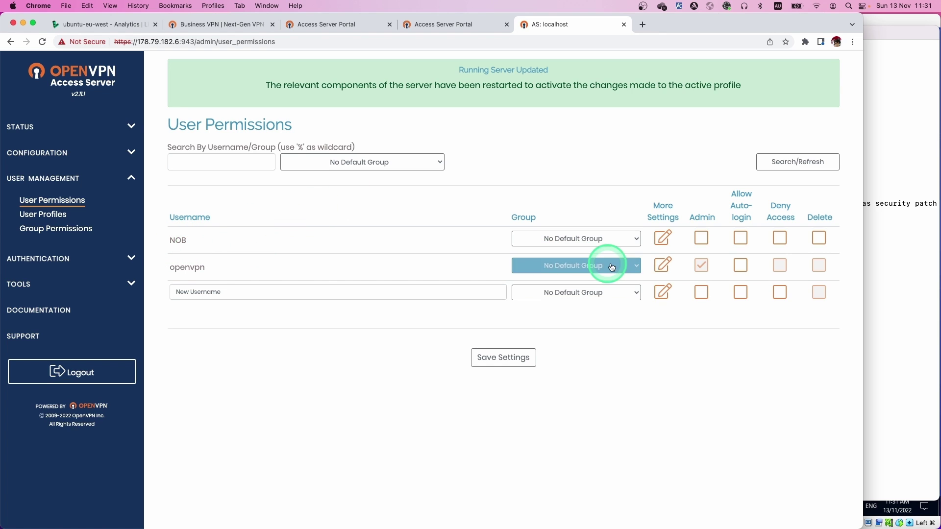
pyautogui.click(663, 238)
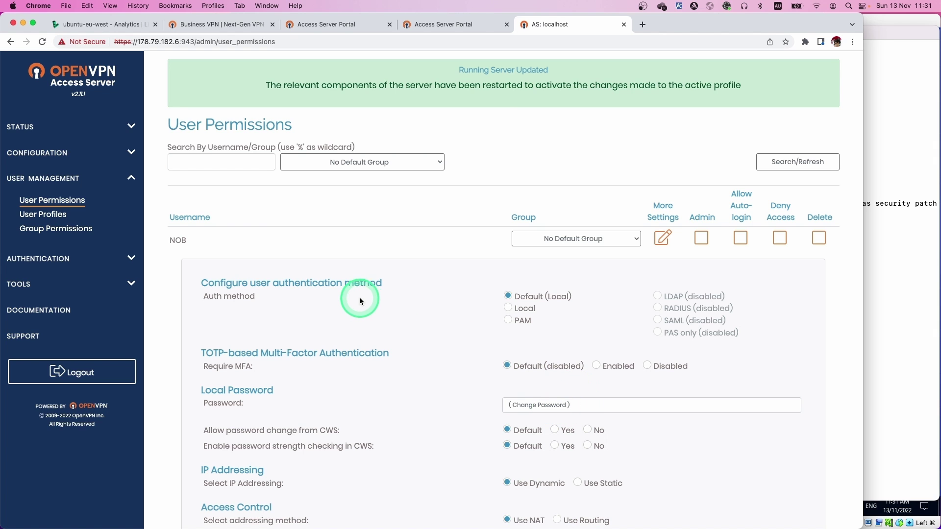
pyautogui.click(865, 262)
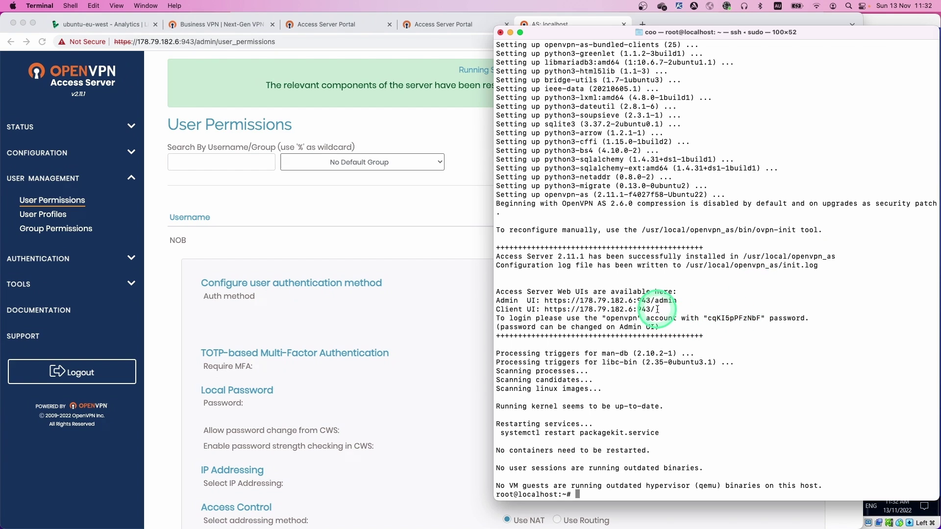
pyautogui.moveTo(654, 309); pyautogui.dragTo(644, 311)
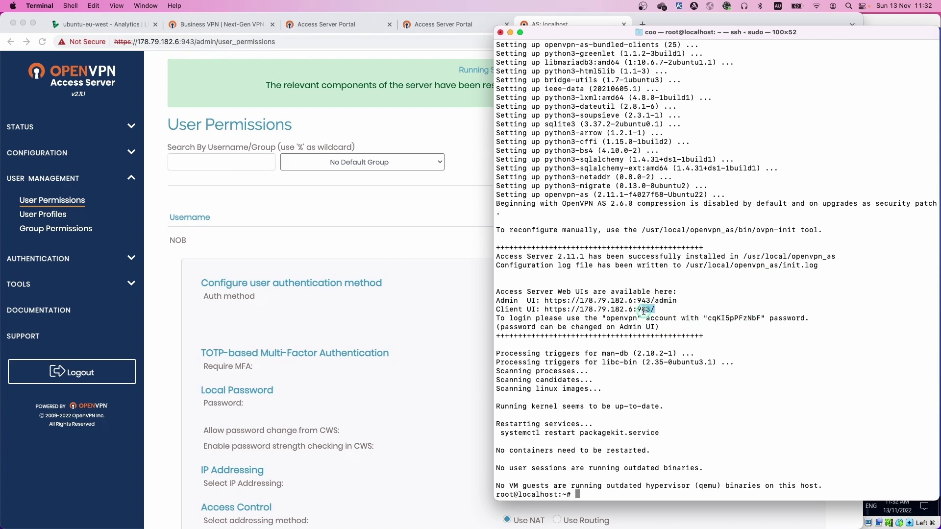
pyautogui.rightClick(574, 307)
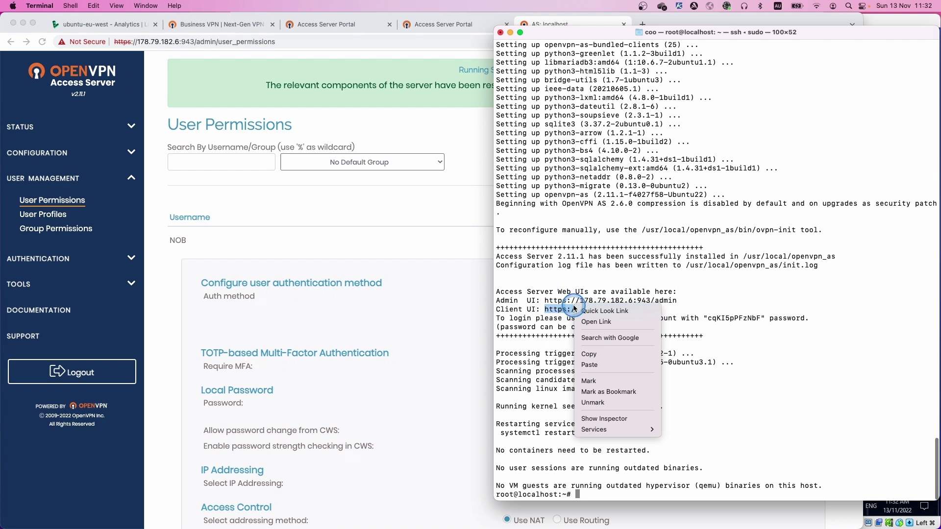
pyautogui.click(588, 354)
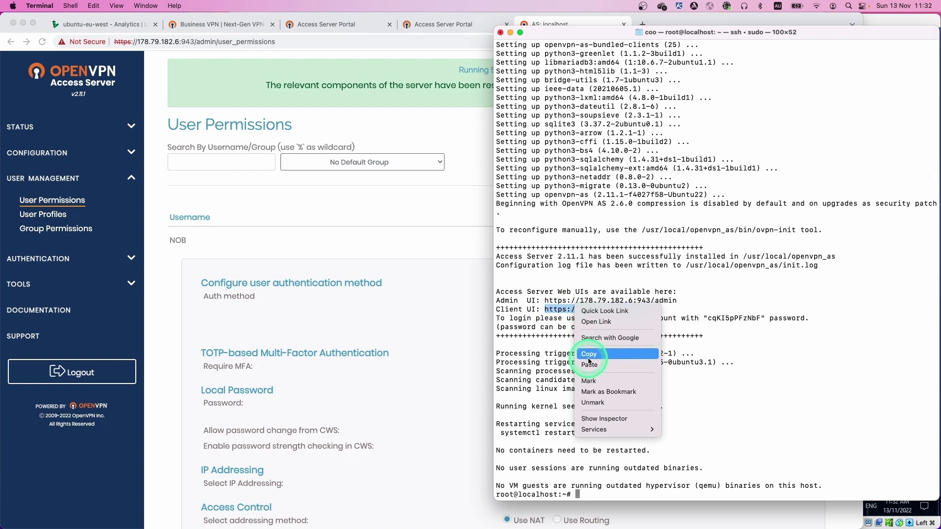
# Launch Chrome in the Windows VM and check its current public IP location (Sydney).
pyautogui.click(887, 24)
pyautogui.click(842, 80)
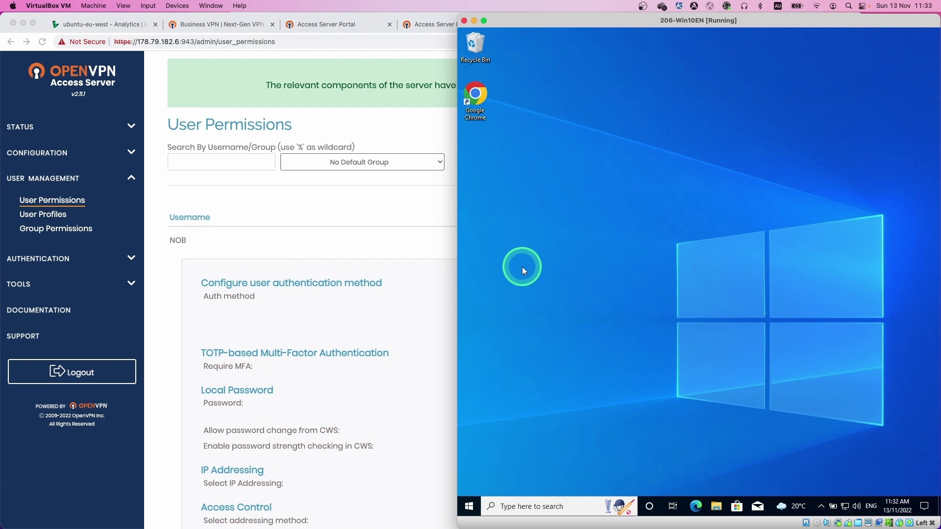
pyautogui.doubleClick(479, 101)
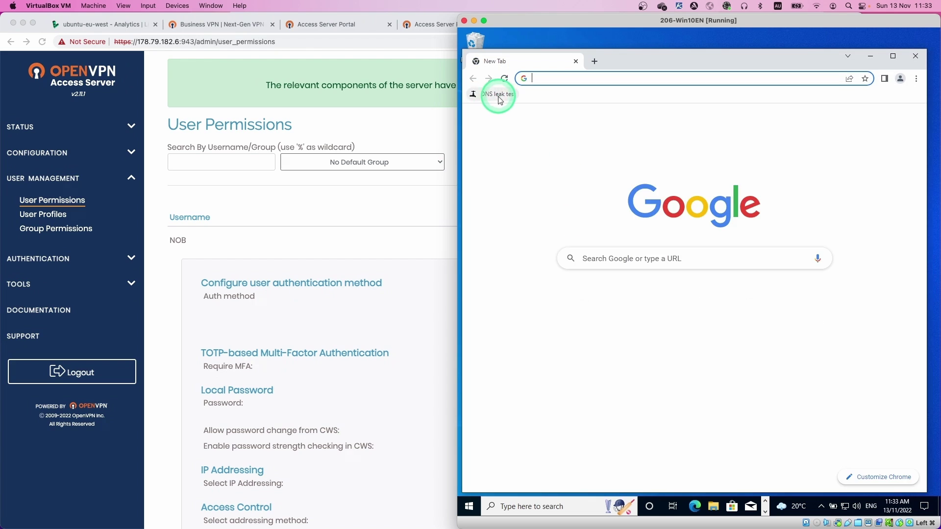
pyautogui.click(498, 94)
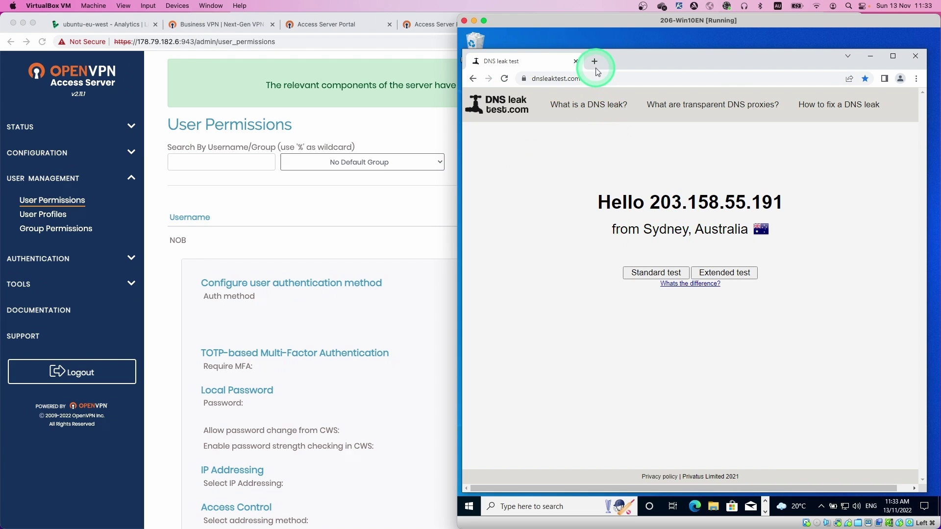
pyautogui.click(596, 66)
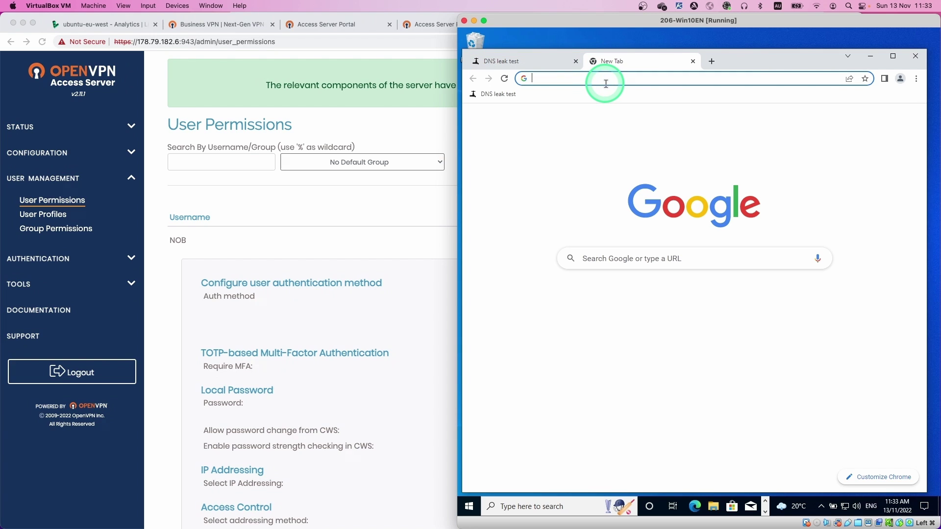
pyautogui.rightClick(606, 80)
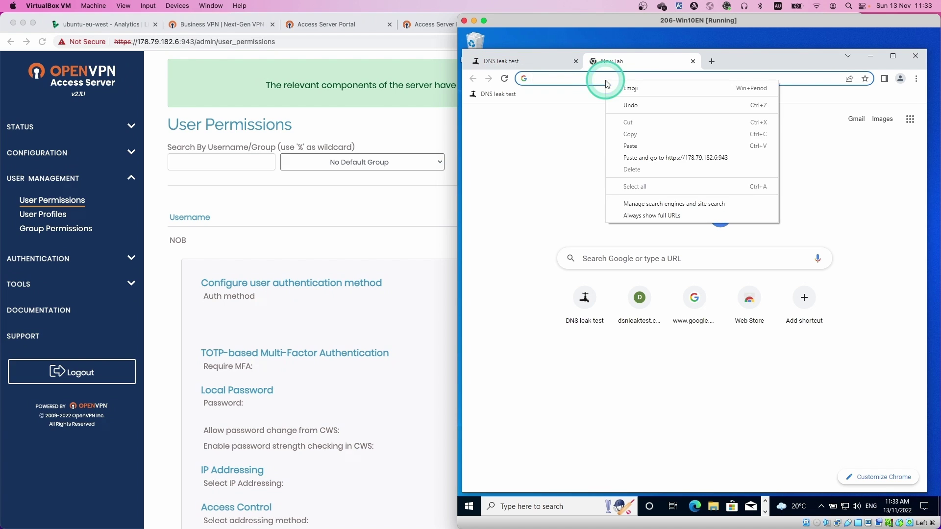
pyautogui.click(626, 144)
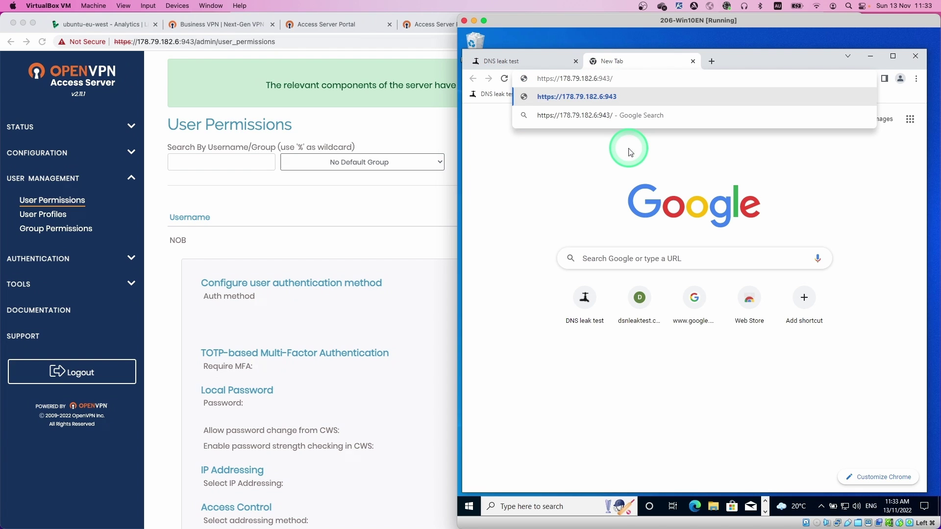
pyautogui.press('Return')
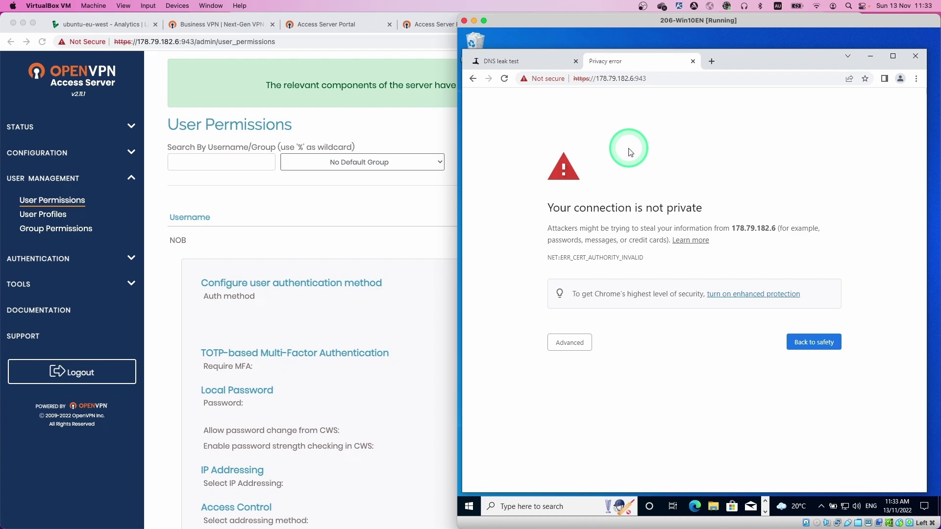
# Bypass the certificate warning, sign in as the VPN user, and download the Windows OpenVPN Connect .msi.
pyautogui.click(566, 343)
pyautogui.click(588, 420)
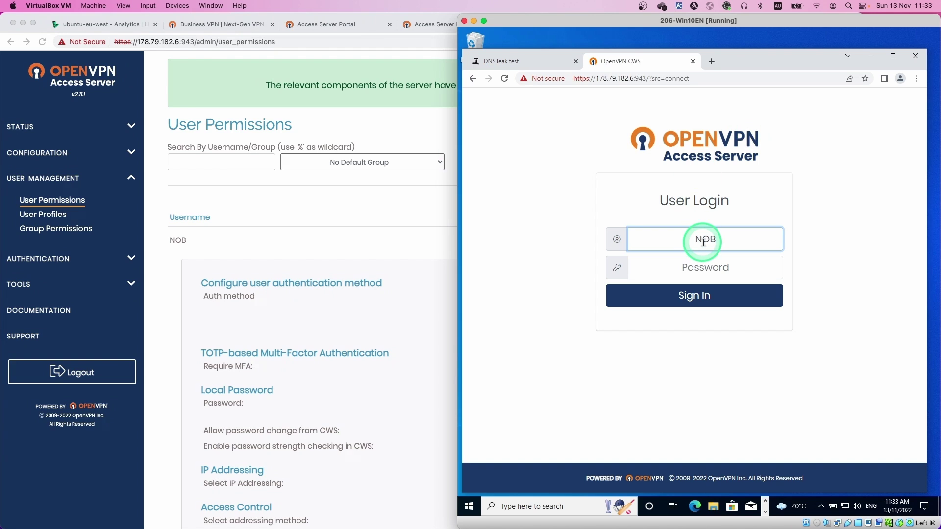
pyautogui.click(673, 268)
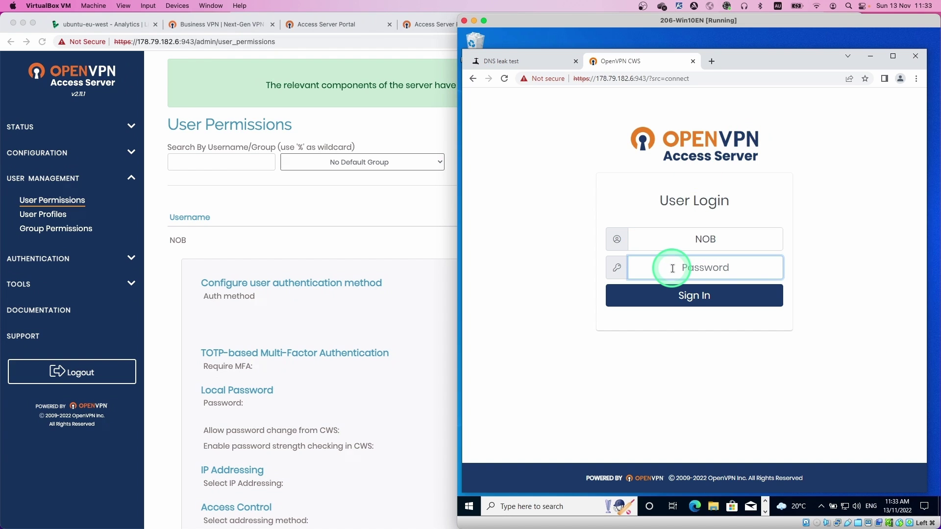
pyautogui.rightClick(672, 268)
pyautogui.click(691, 346)
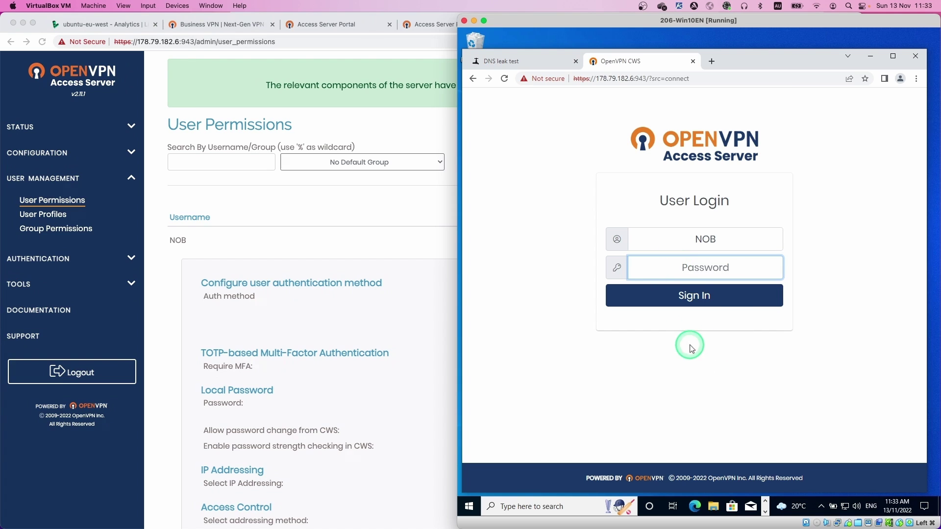
pyautogui.click(700, 297)
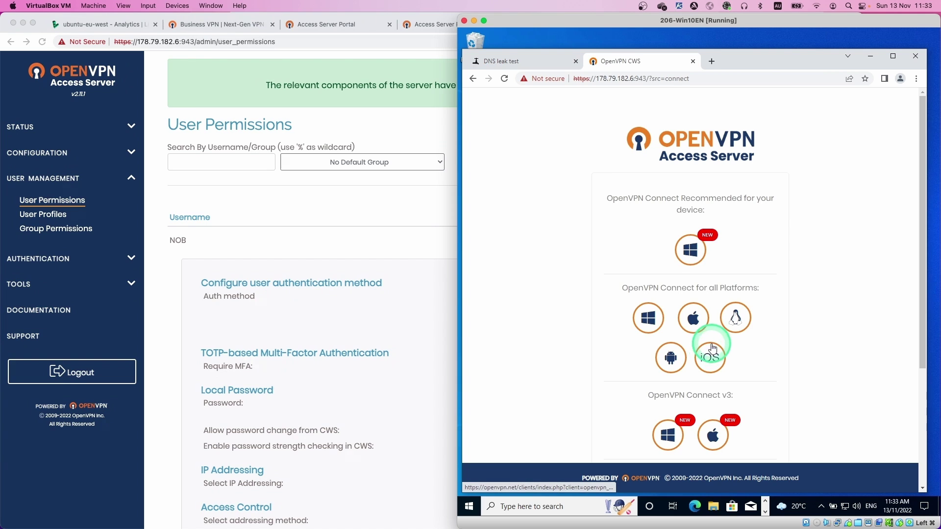
pyautogui.click(694, 253)
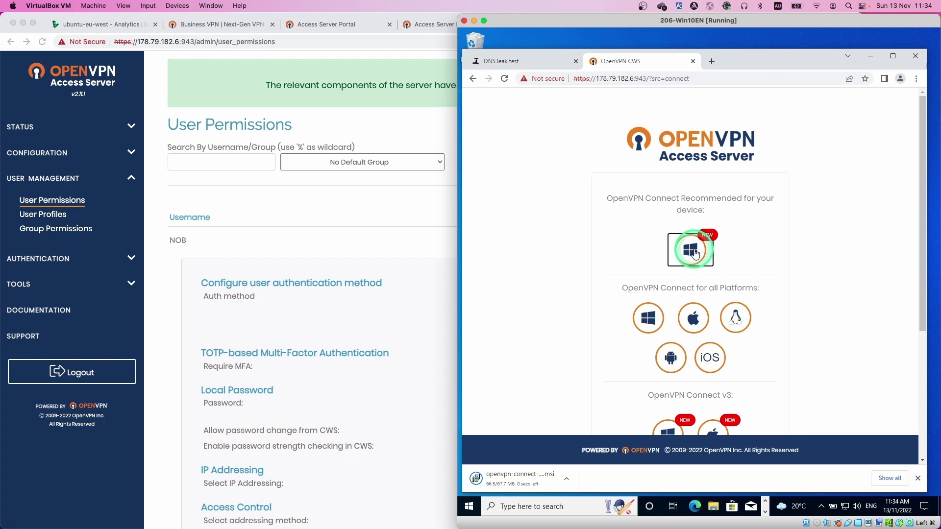
# Launch the downloaded OpenVPN Connect .msi, running it anyway past the SmartScreen warning.
pyautogui.click(567, 484)
pyautogui.click(582, 410)
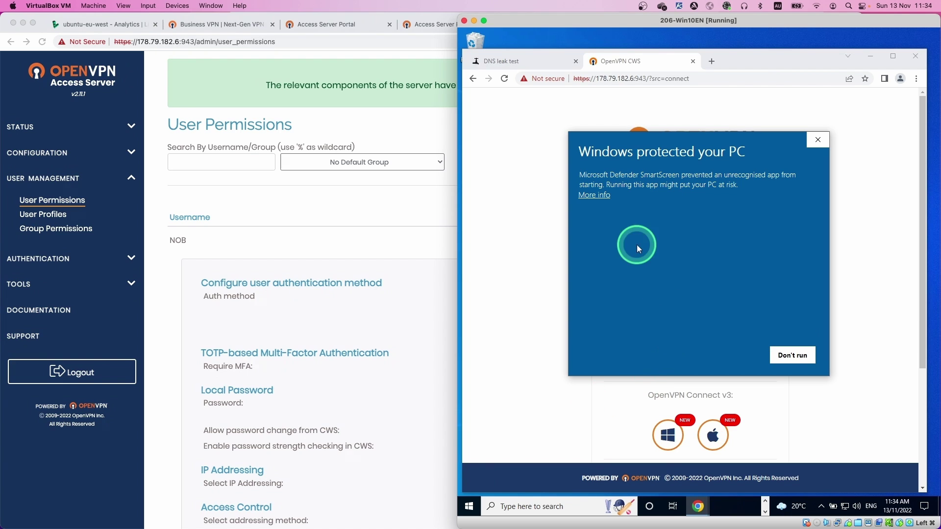
pyautogui.click(603, 198)
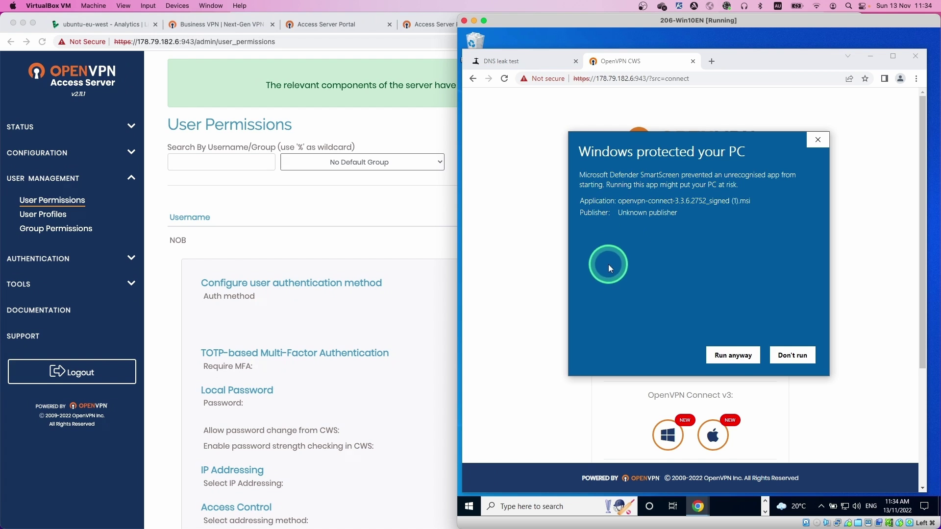
pyautogui.click(718, 354)
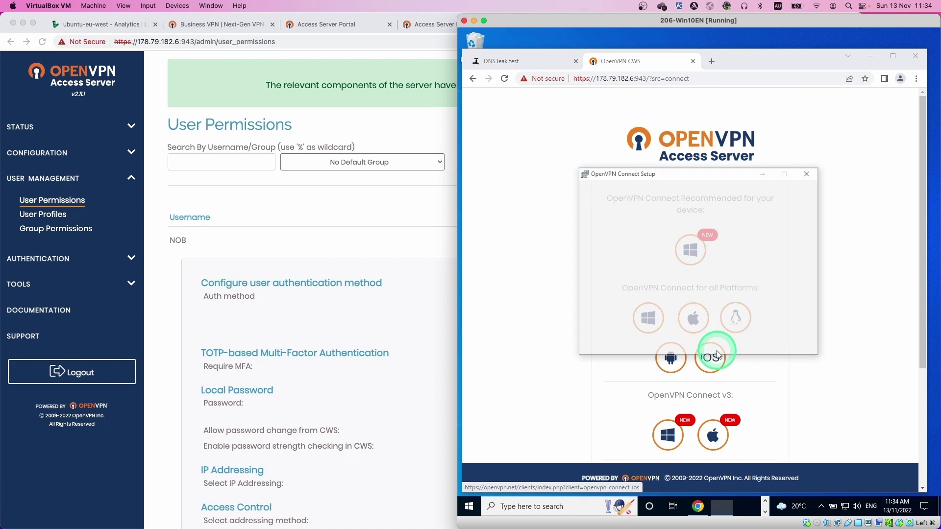
# Accept the licence, install OpenVPN Connect with administrator approval, and finish setup.
pyautogui.click(748, 343)
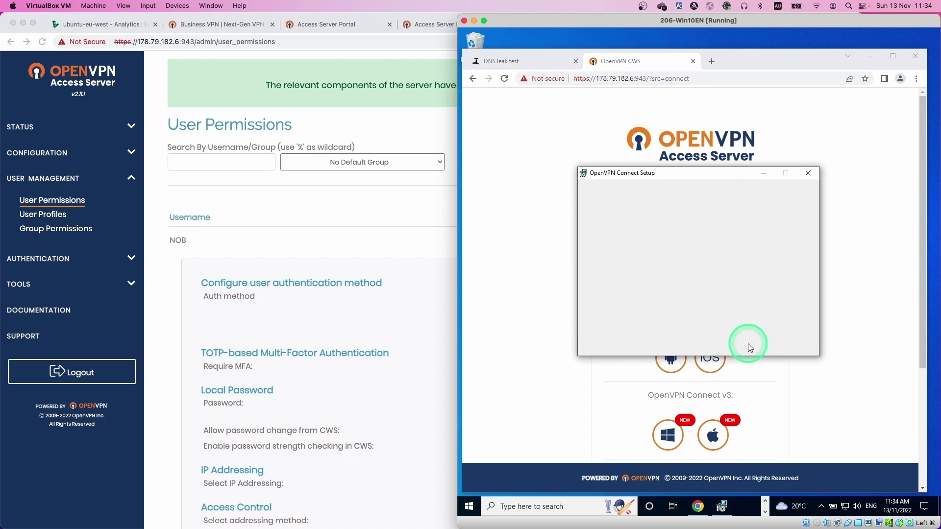
pyautogui.click(666, 321)
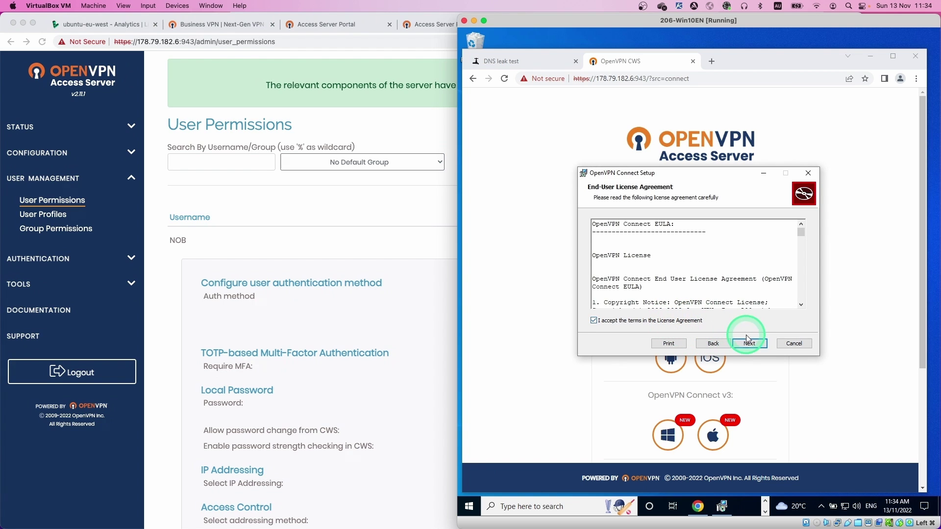
pyautogui.click(750, 343)
pyautogui.click(745, 343)
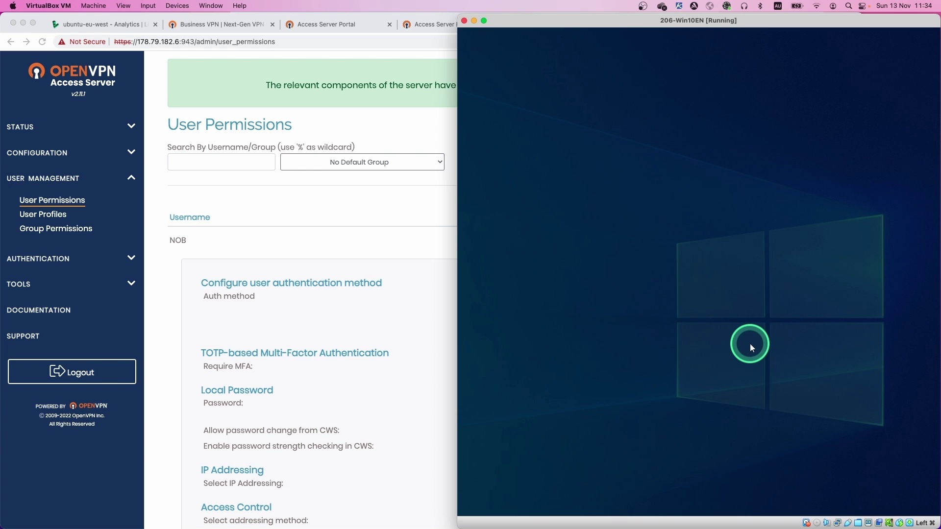
pyautogui.click(647, 339)
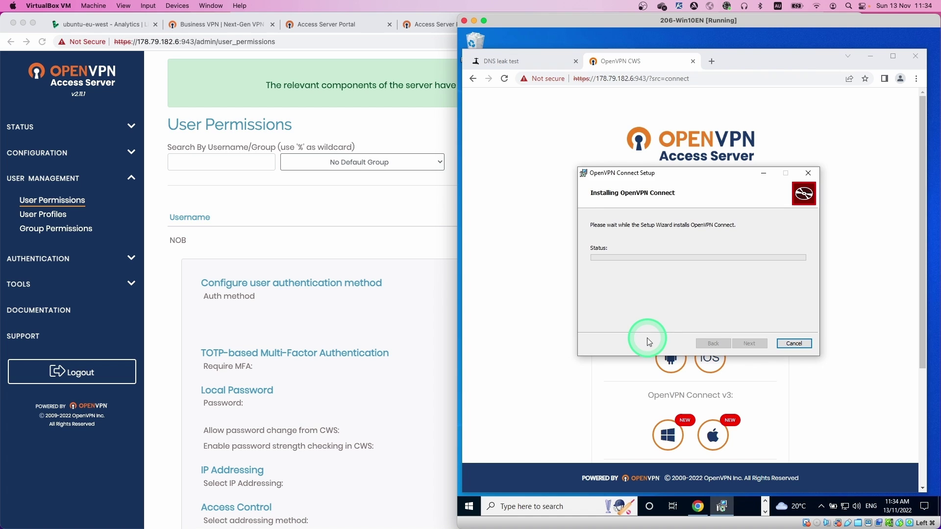
pyautogui.click(745, 344)
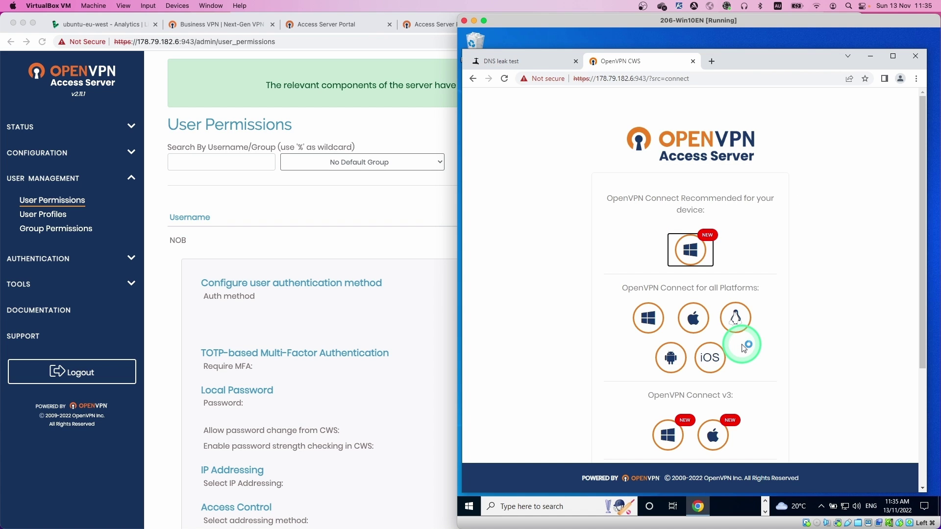
# Launch OpenVPN Connect from the system tray and complete the onboarding tour.
pyautogui.click(821, 507)
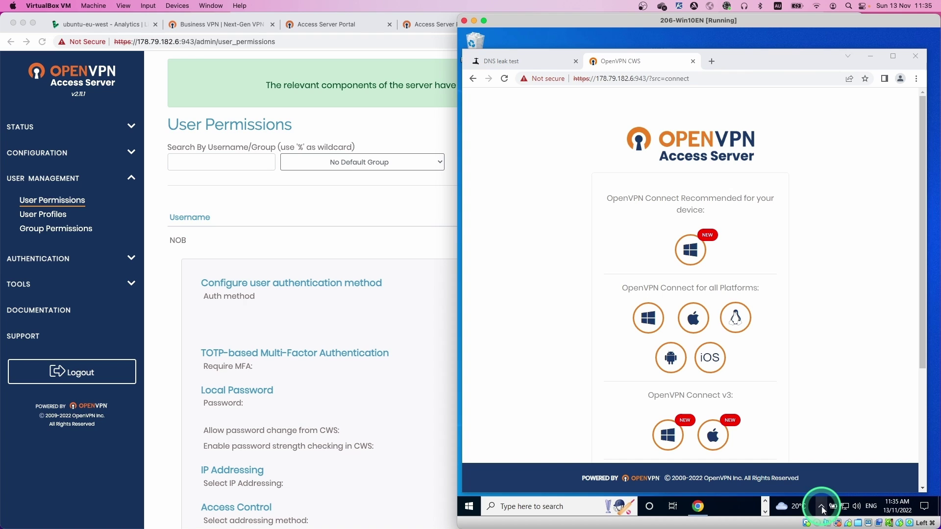
pyautogui.click(821, 485)
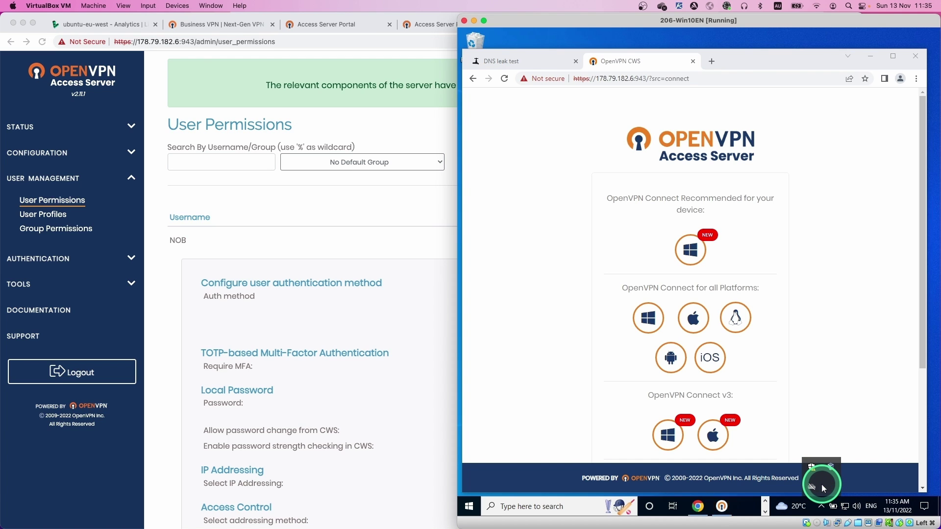
pyautogui.click(723, 508)
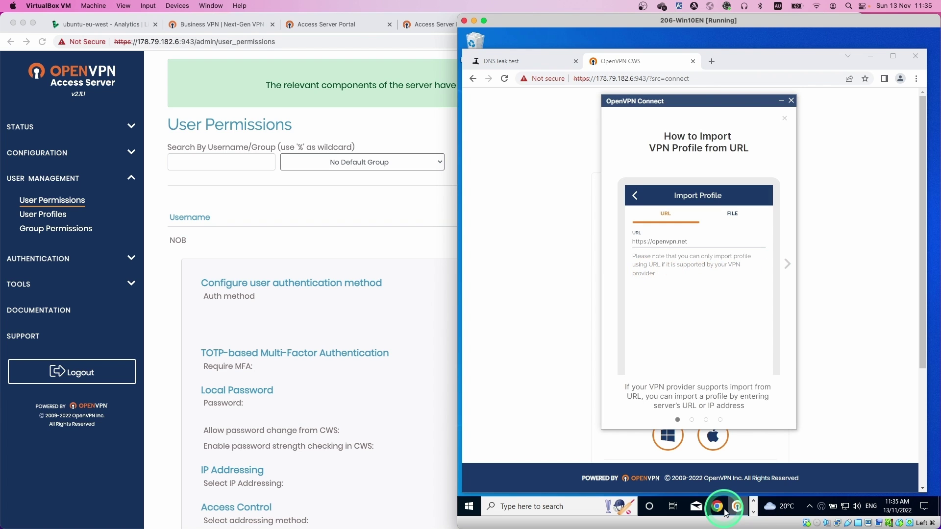
pyautogui.click(787, 265)
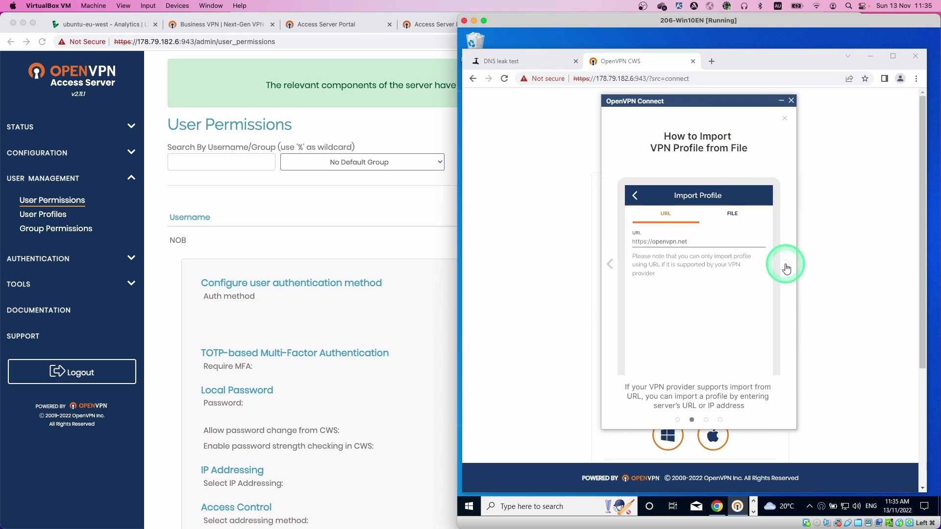
pyautogui.click(787, 264)
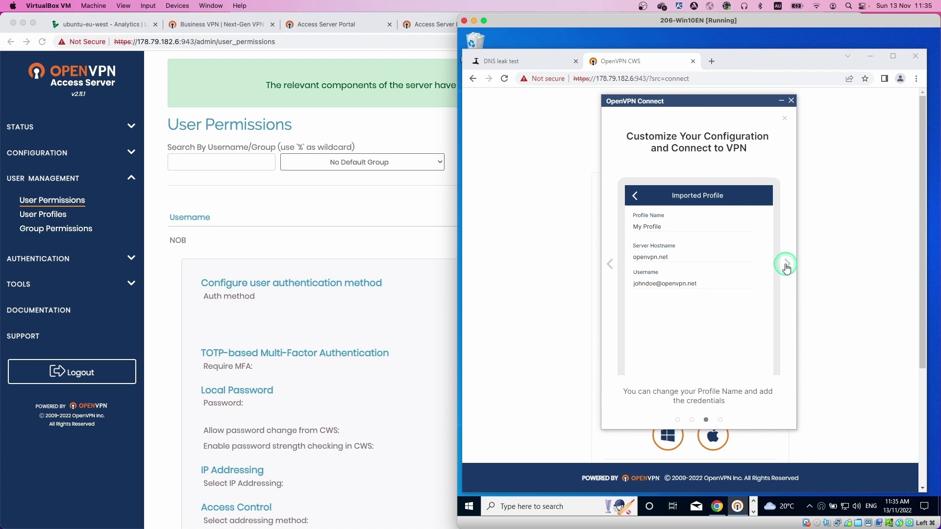
pyautogui.click(786, 265)
pyautogui.click(786, 267)
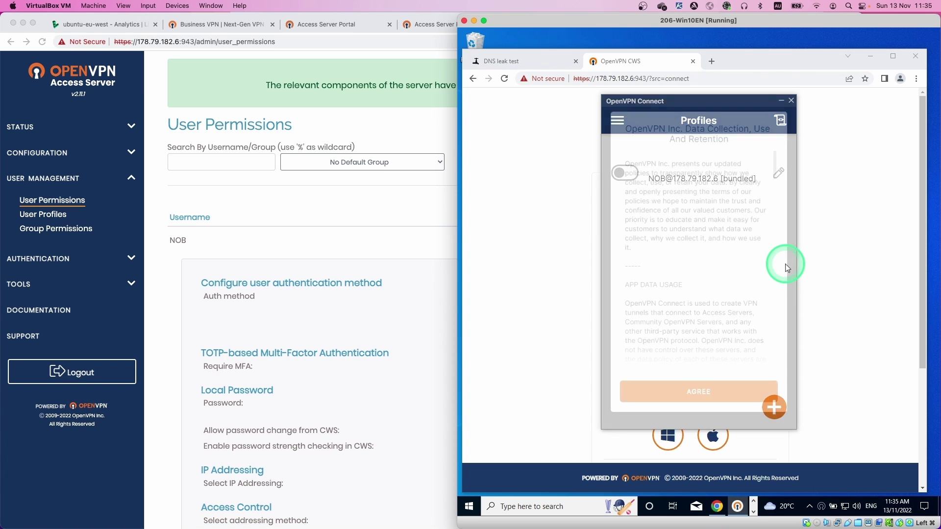
# Accept the data collection policy and connect the 178.79.182.6 profile with the user's password.
pyautogui.click(728, 392)
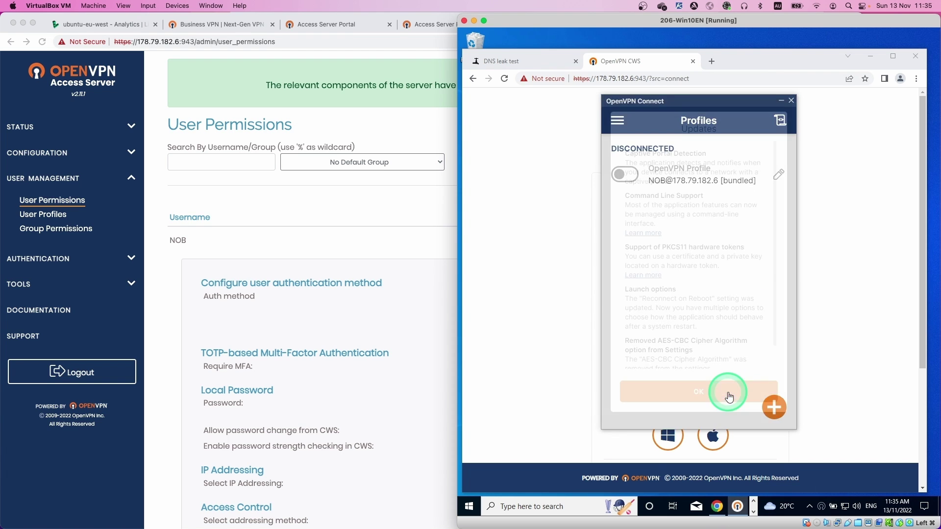
pyautogui.click(729, 394)
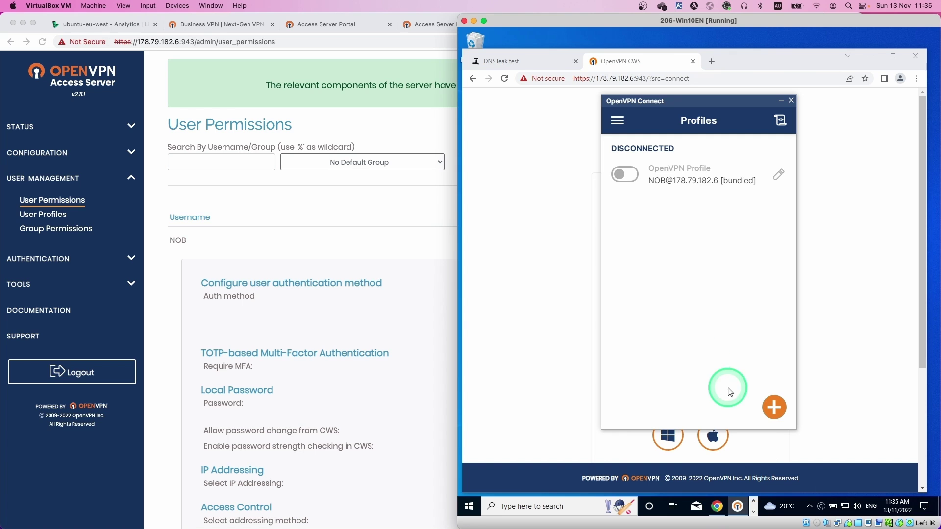
pyautogui.click(630, 177)
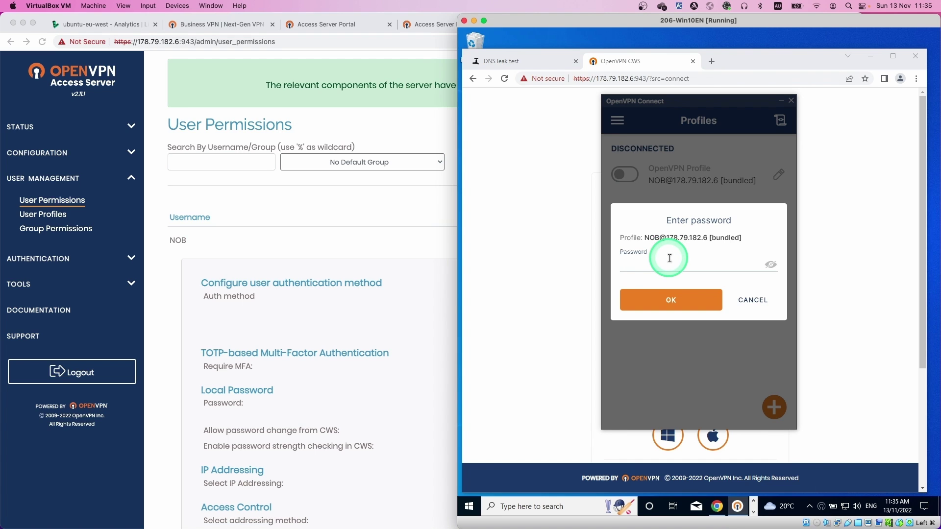
pyautogui.click(688, 301)
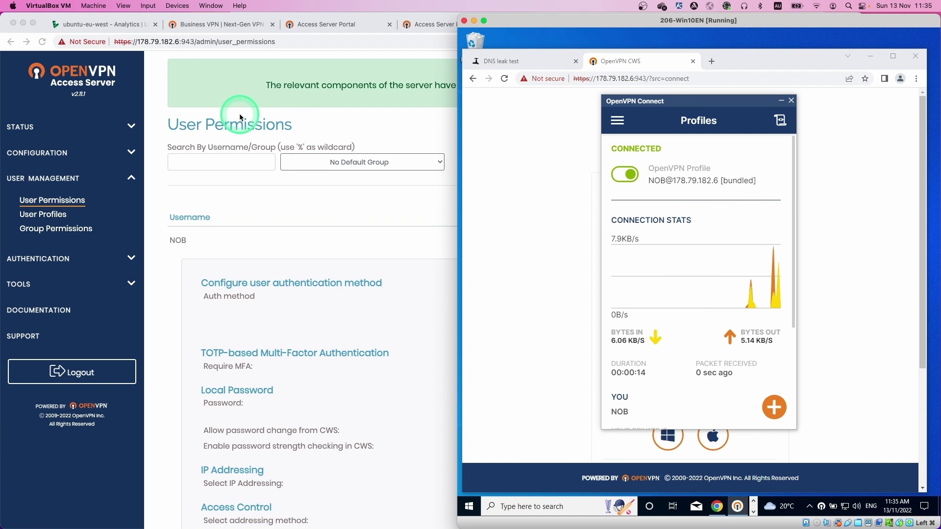
# Narrow the Linode window and run the VM's DNS leak test, now showing London, 178.79.182.6.
pyautogui.click(121, 26)
pyautogui.moveTo(863, 131); pyautogui.dragTo(459, 154)
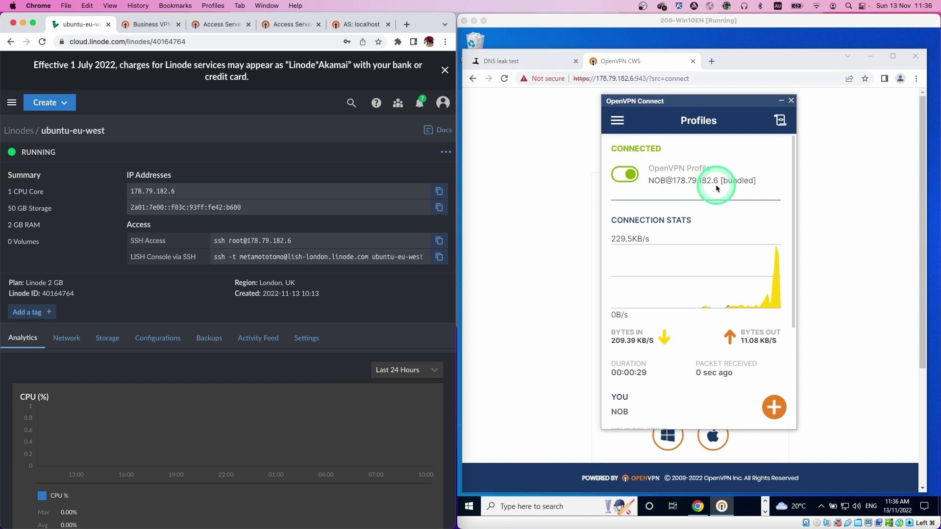
pyautogui.click(711, 67)
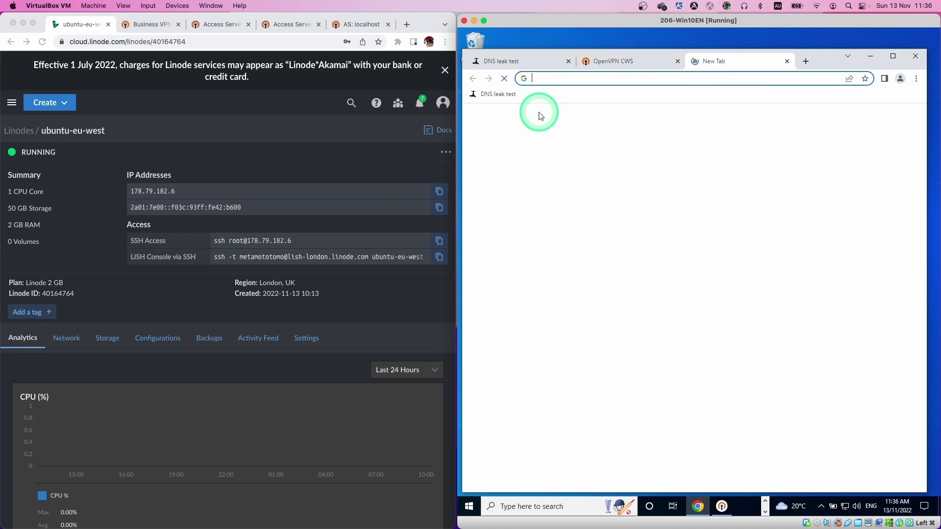
pyautogui.click(500, 95)
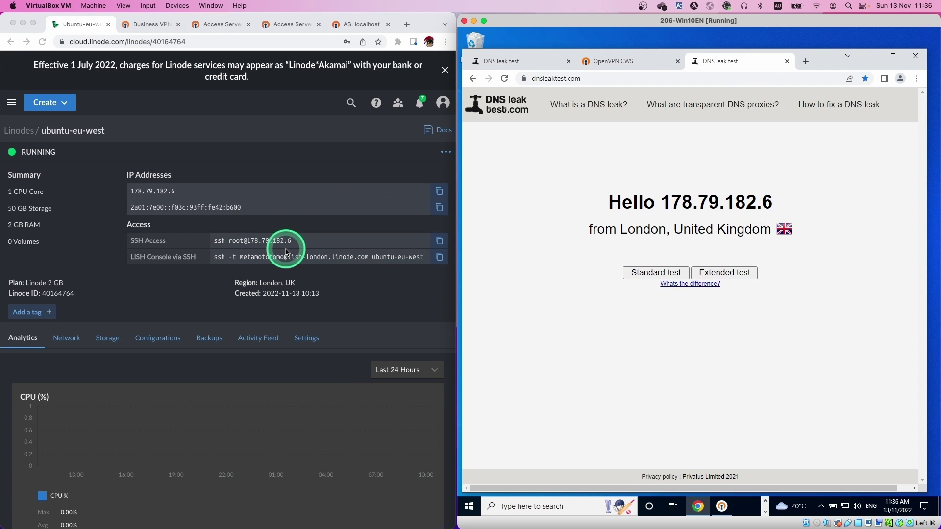
# Switch to yEd's diagram v01.graphml showing My Computer in Sydney linked to the London server.
pyautogui.moveTo(415, 527)
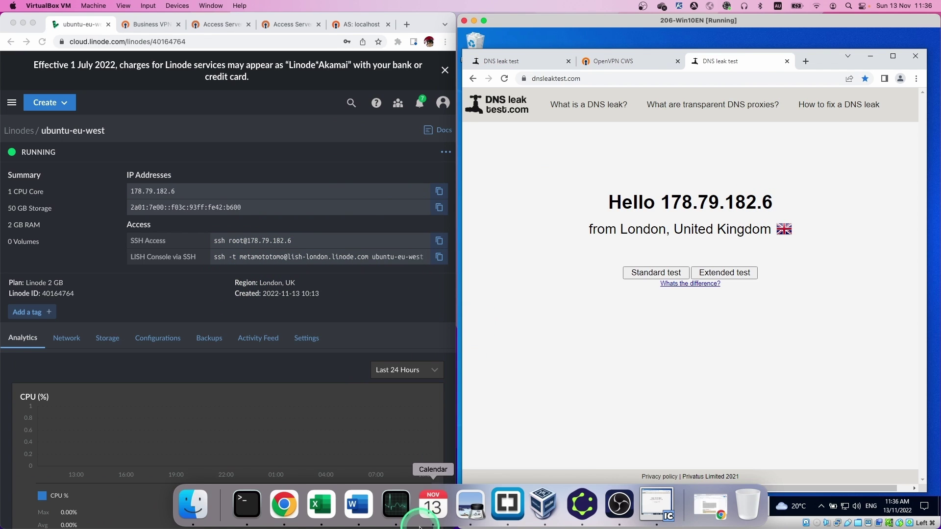
pyautogui.click(590, 504)
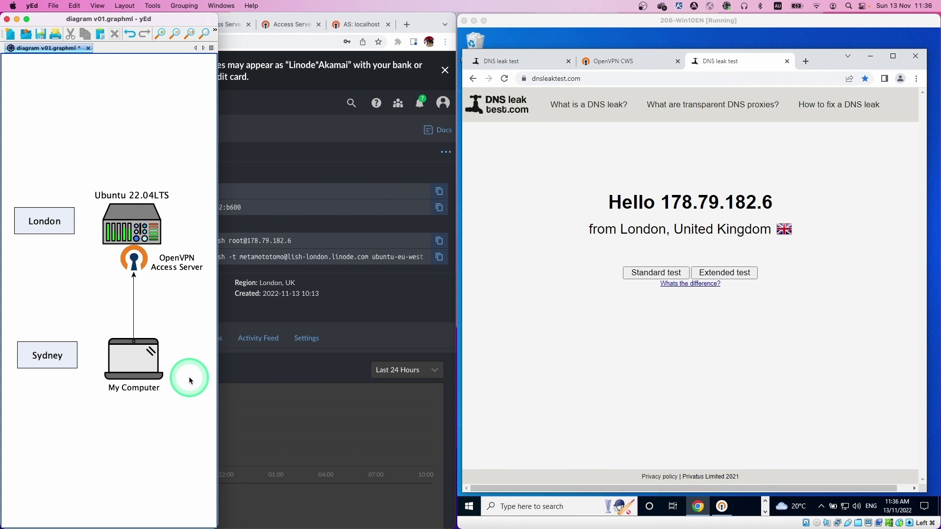